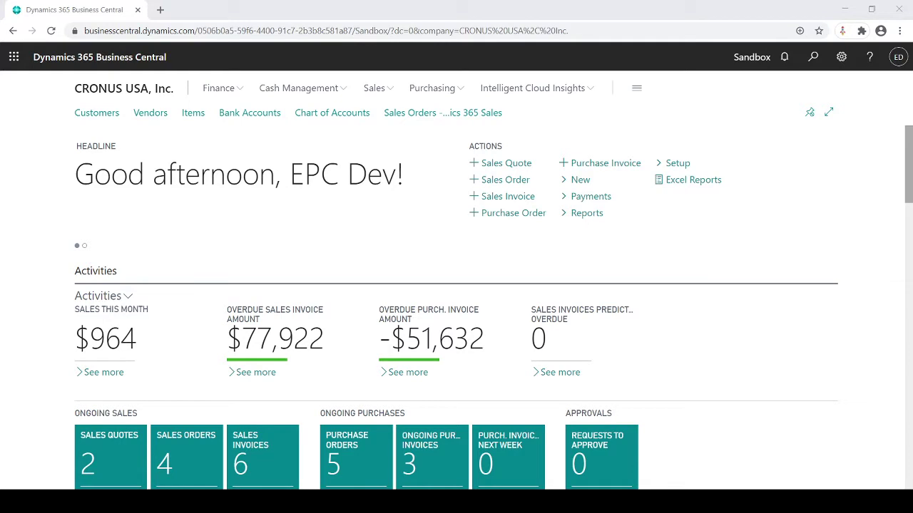
Go to Cash Management and open the Payment Journals batch list
{"action": "left_click", "coordinate": [316, 88]}
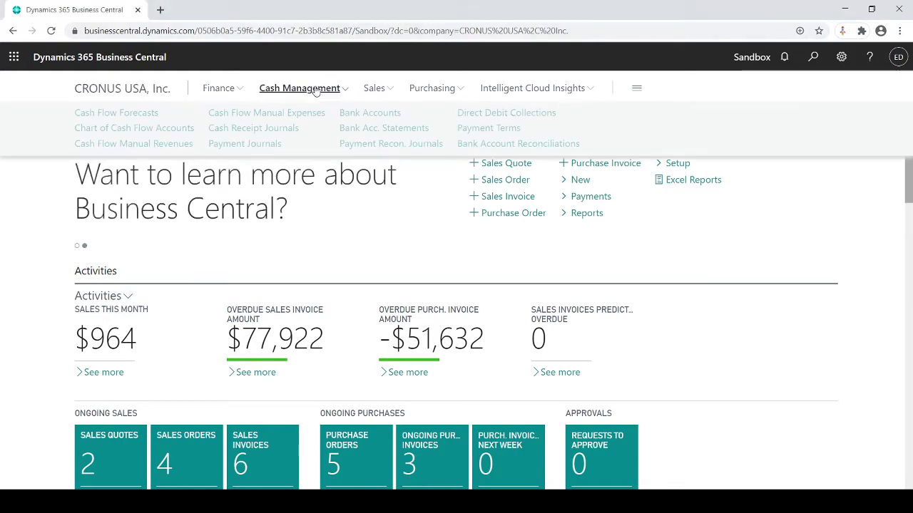
{"action": "left_click", "coordinate": [262, 145]}
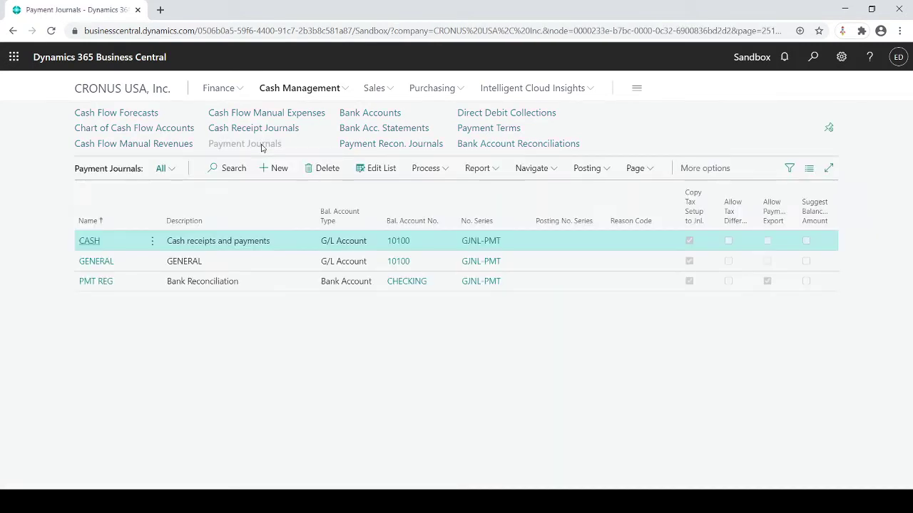
Open the GENERAL batch and launch Suggest Vendor Payments from the Prepare actions
{"action": "left_click", "coordinate": [95, 262]}
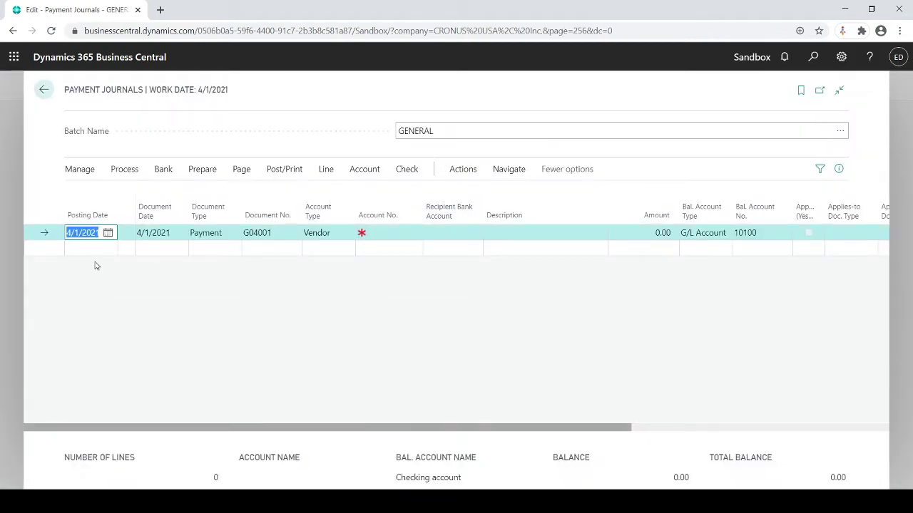
{"action": "left_click", "coordinate": [193, 172]}
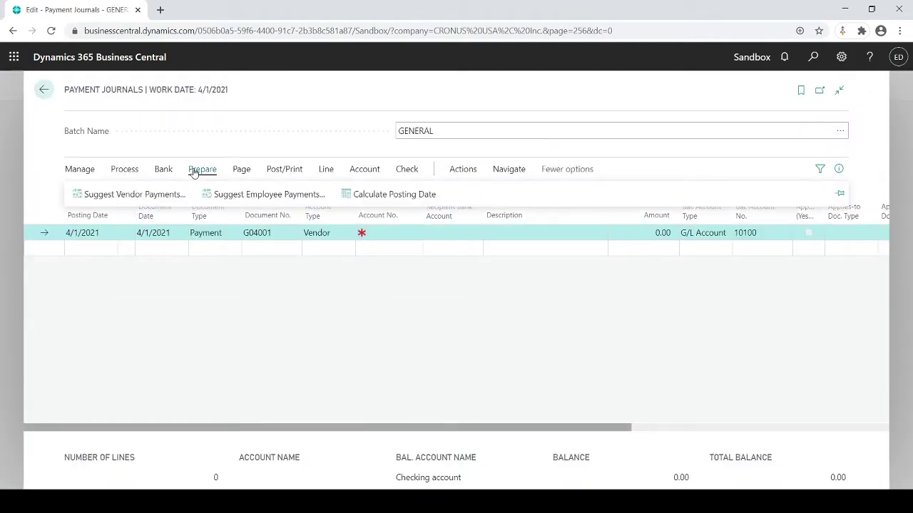
{"action": "left_click", "coordinate": [165, 195]}
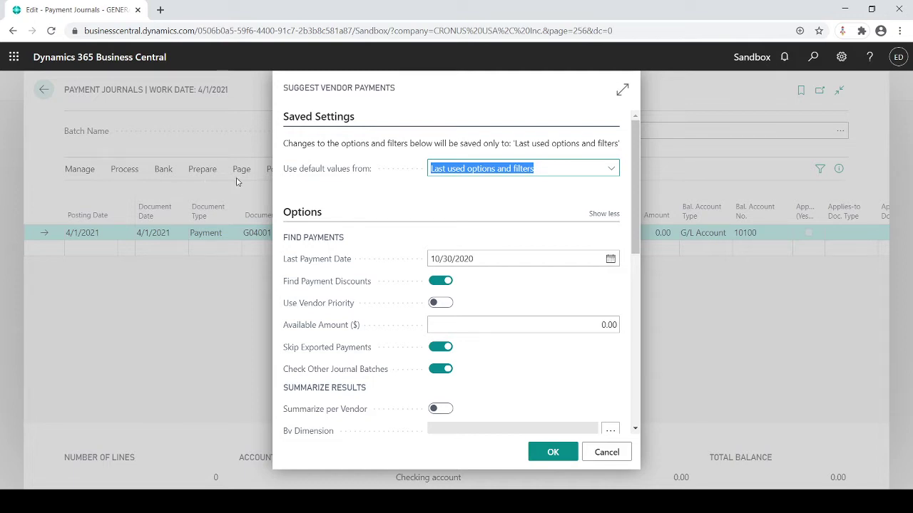
{"action": "left_click", "coordinate": [475, 259]}
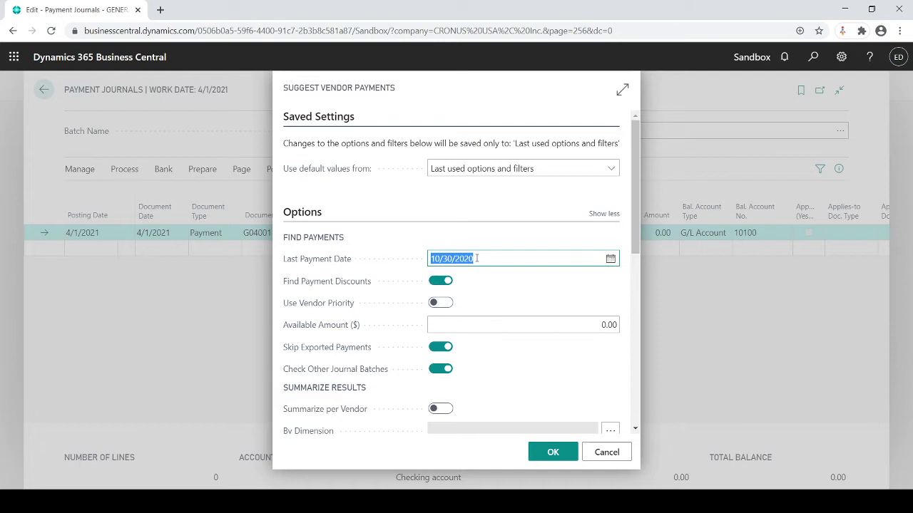
{"action": "left_click", "coordinate": [476, 258]}
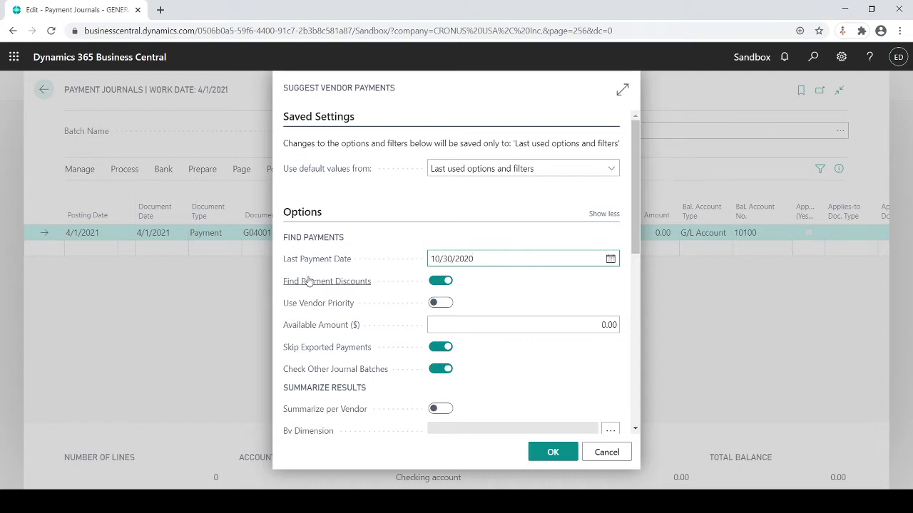
{"action": "left_click", "coordinate": [437, 281]}
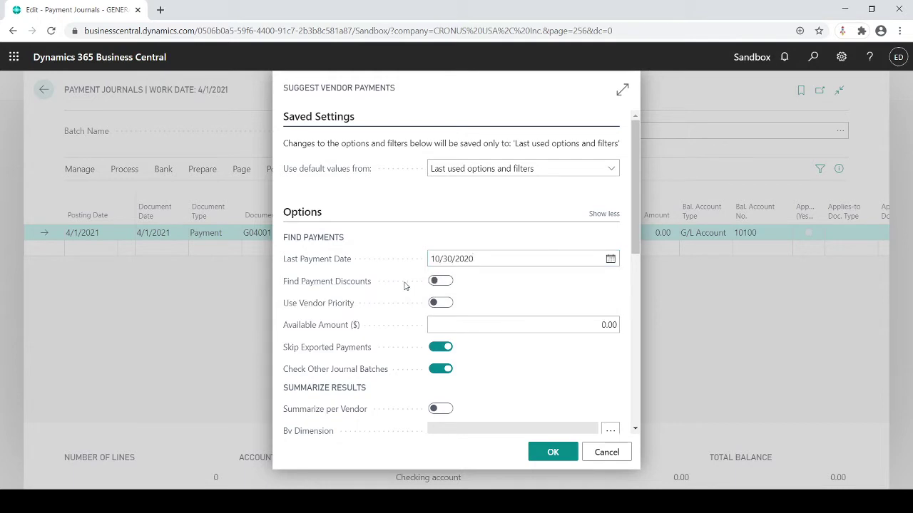
{"action": "left_click", "coordinate": [440, 283]}
Check the Last Payment Date and Posting Date, then set Bal. Account Type to Bank Account
{"action": "scroll", "coordinate": [441, 283], "scroll_direction": "down", "scroll_amount": 5}
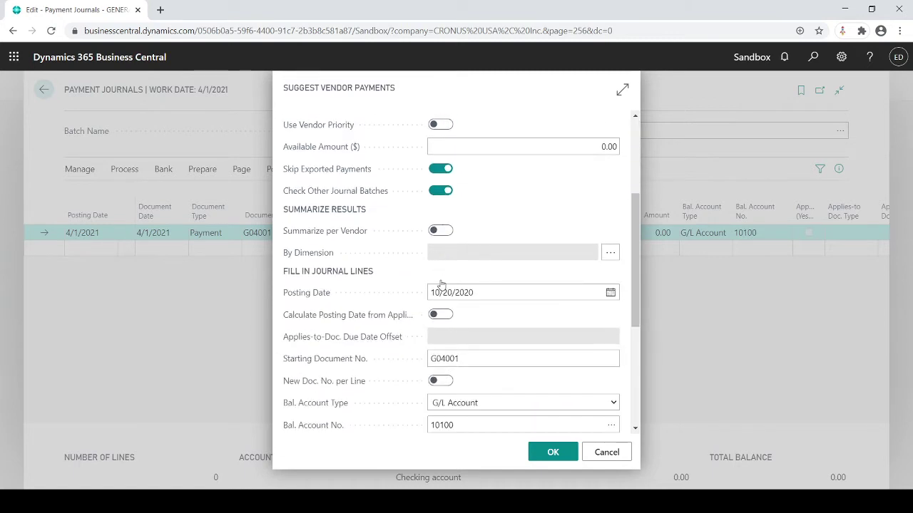
{"action": "scroll", "coordinate": [442, 283], "scroll_direction": "down", "scroll_amount": 2}
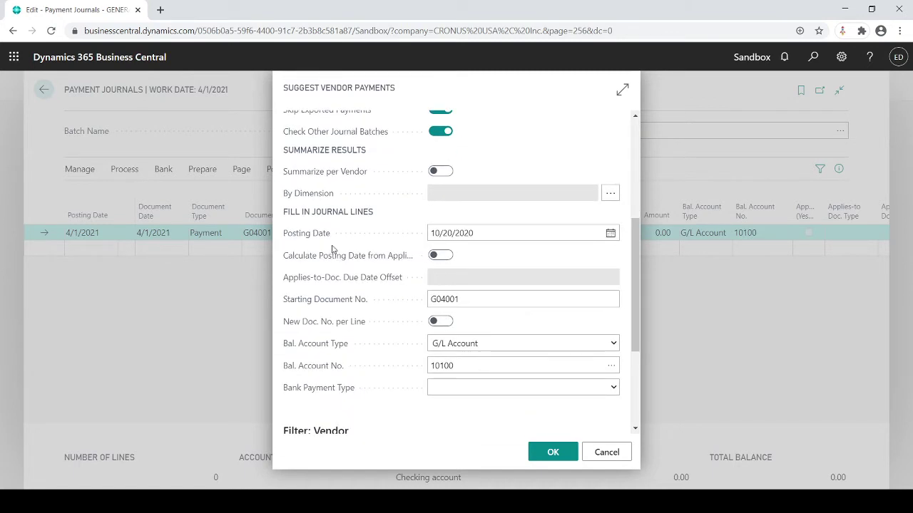
{"action": "left_click", "coordinate": [476, 228]}
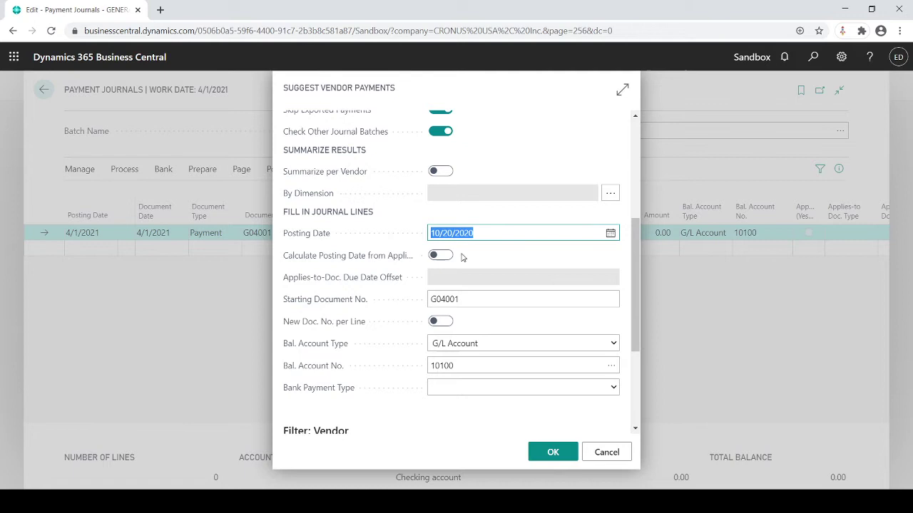
{"action": "scroll", "coordinate": [458, 258], "scroll_direction": "up", "scroll_amount": 5}
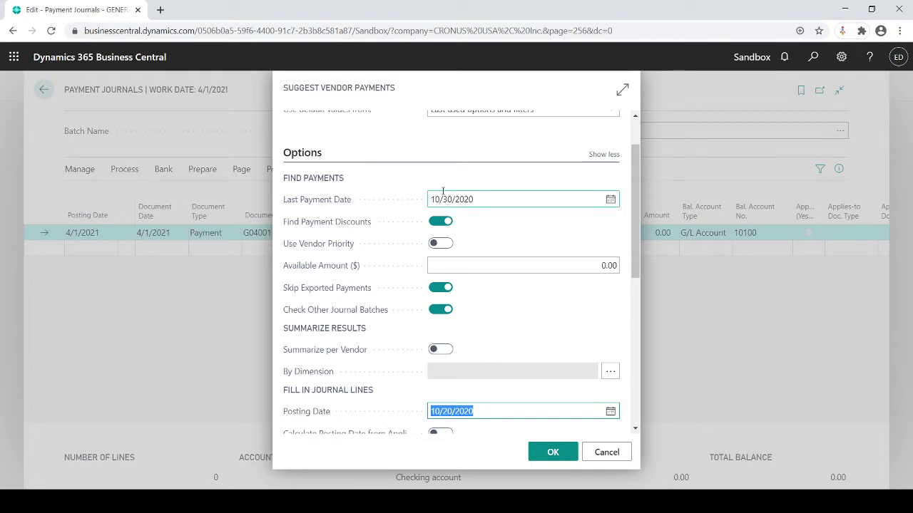
{"action": "left_click", "coordinate": [478, 200]}
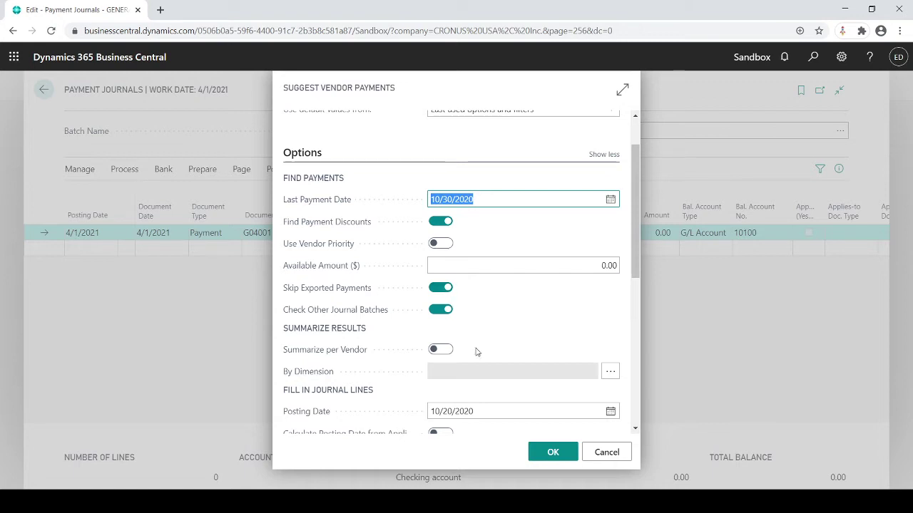
{"action": "left_click", "coordinate": [473, 411]}
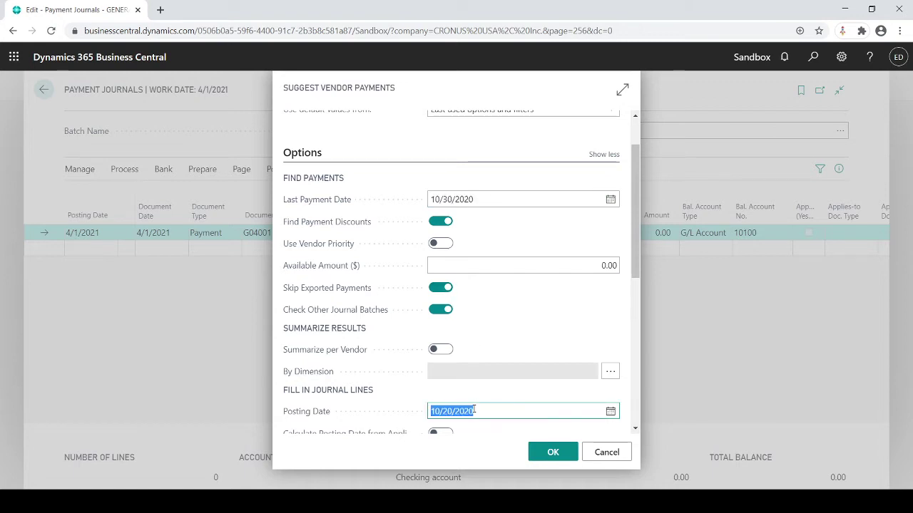
{"action": "scroll", "coordinate": [474, 410], "scroll_direction": "down", "scroll_amount": 3}
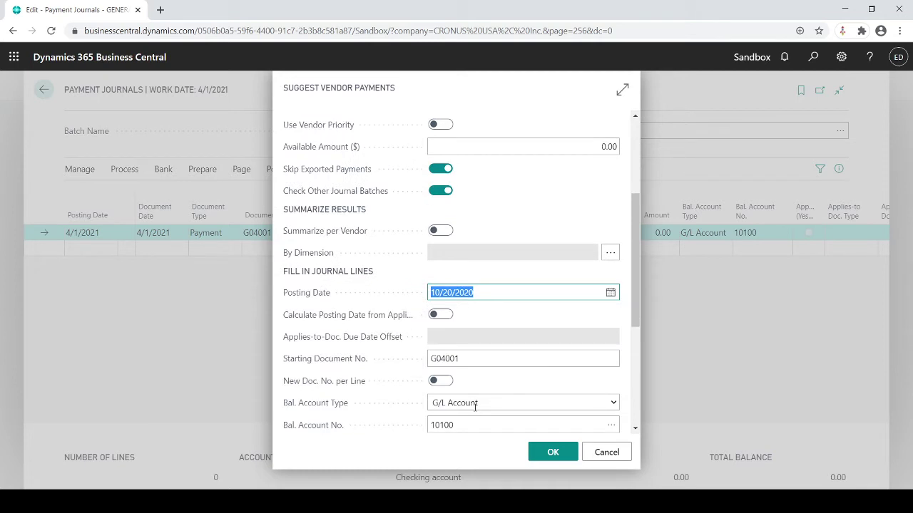
{"action": "scroll", "coordinate": [475, 410], "scroll_direction": "down", "scroll_amount": 2}
{"action": "left_click", "coordinate": [497, 340]}
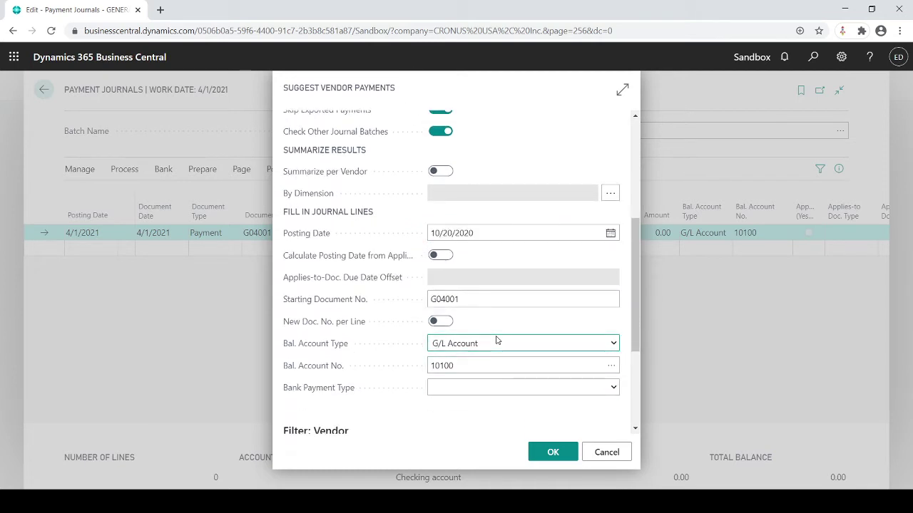
{"action": "key", "text": "Down"}
{"action": "left_click", "coordinate": [480, 367]}
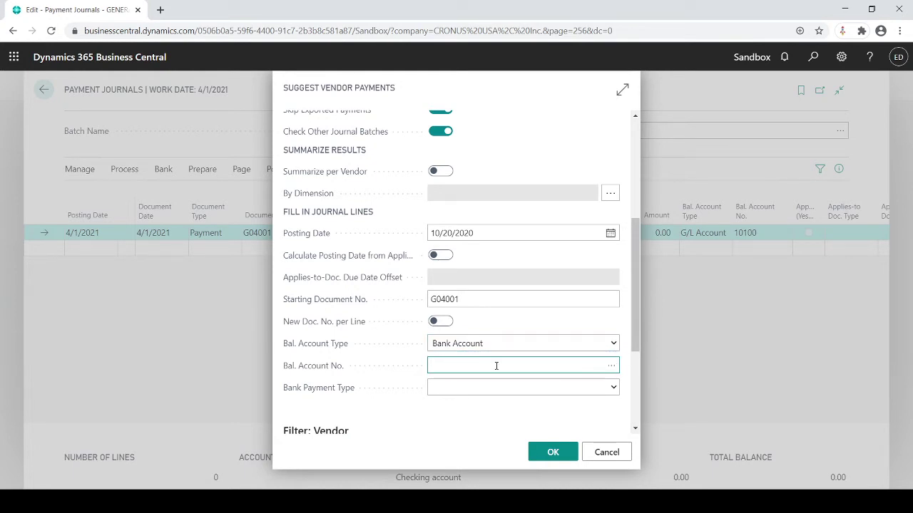
Set Bal. Account No. to CHECKING and Bank Payment Type to Computer Check
{"action": "left_click", "coordinate": [611, 365]}
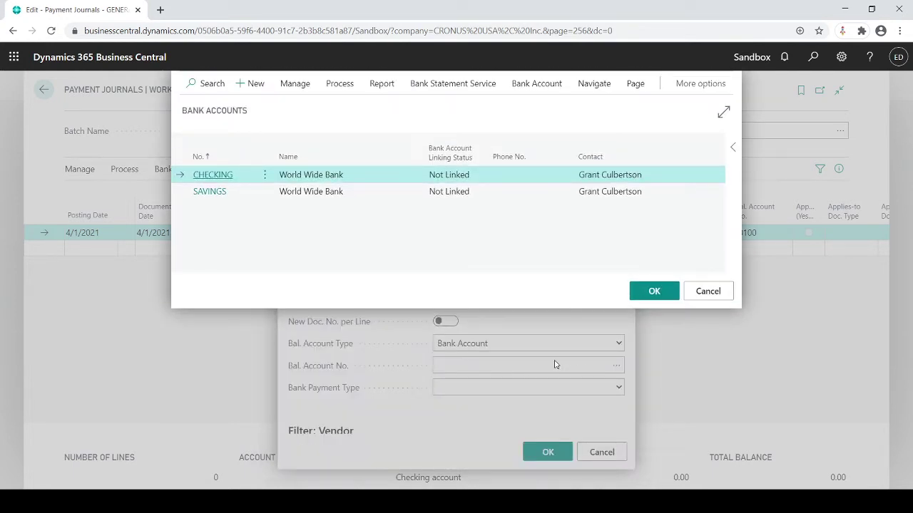
{"action": "left_click", "coordinate": [214, 175]}
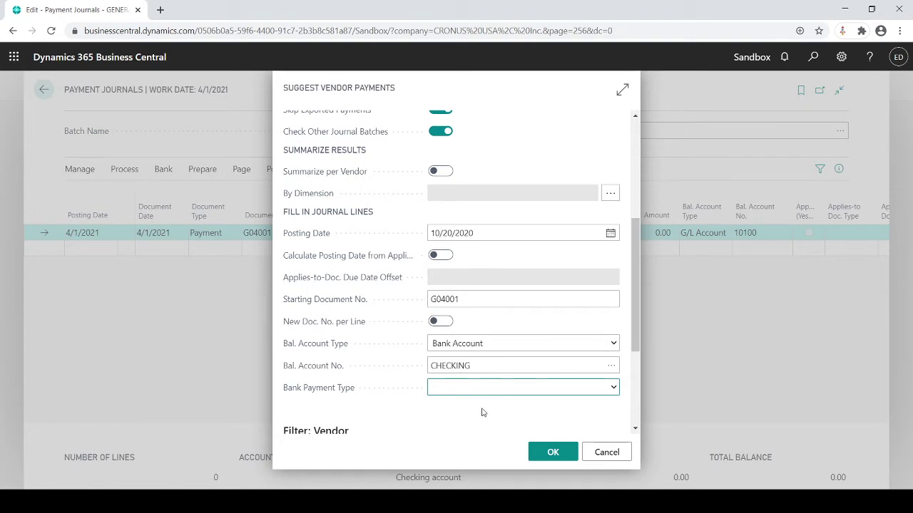
{"action": "key", "text": "Down"}
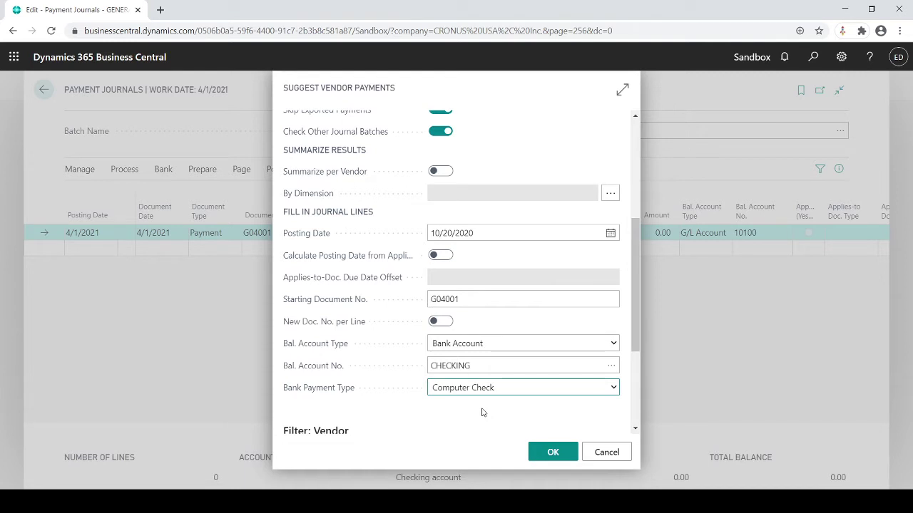
{"action": "scroll", "coordinate": [481, 412], "scroll_direction": "down", "scroll_amount": 3}
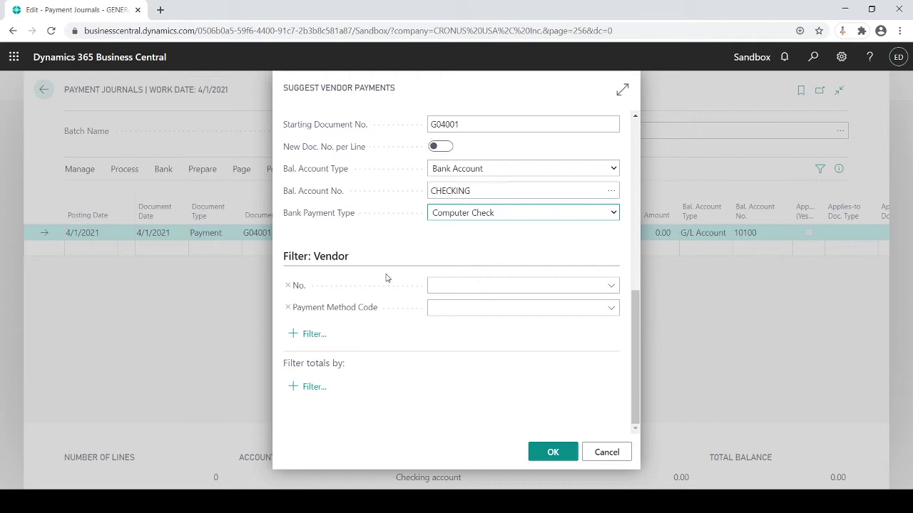
Set the vendor filter's Payment Method Code to CHECK
{"action": "left_click", "coordinate": [449, 311]}
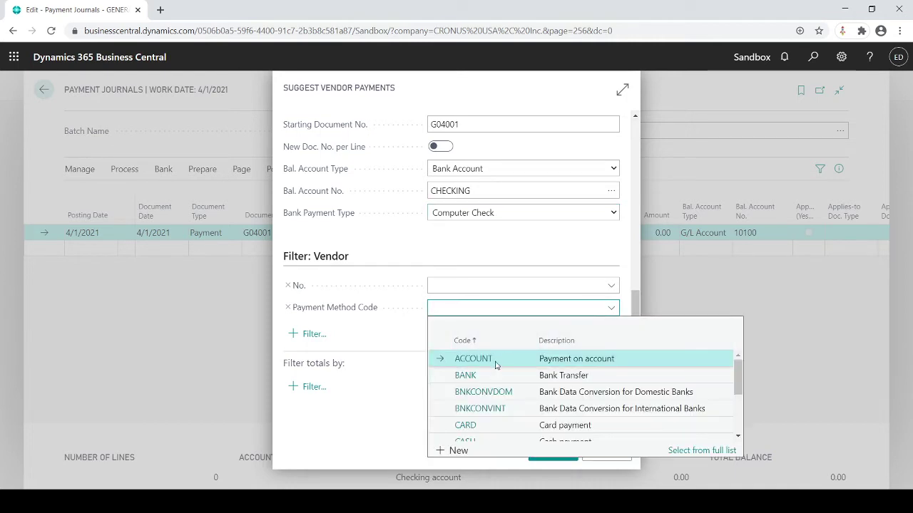
{"action": "scroll", "coordinate": [496, 366], "scroll_direction": "down", "scroll_amount": 1}
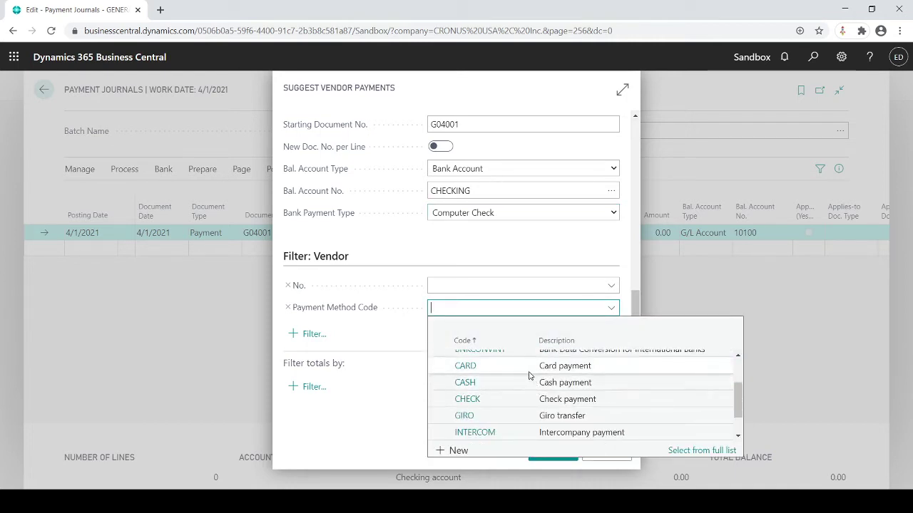
{"action": "left_click", "coordinate": [467, 399]}
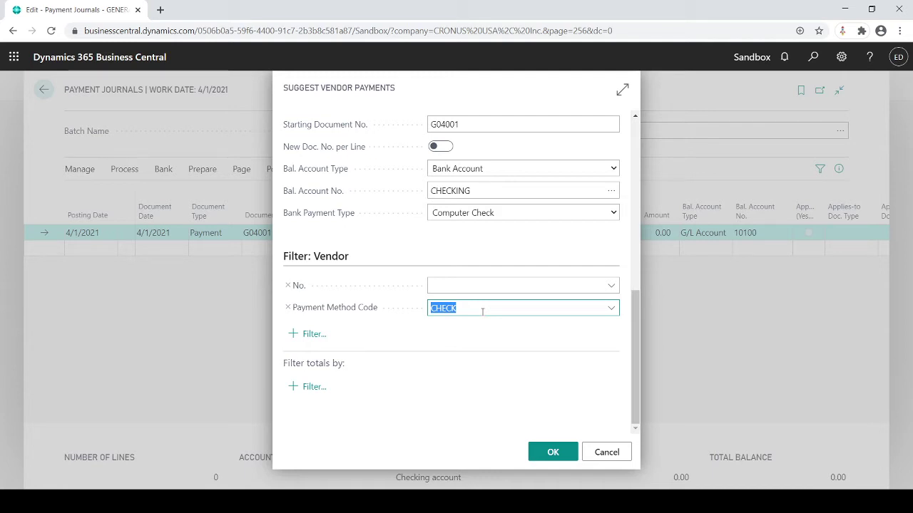
Run the suggestion past the date warning, discard the empty line and review the 11 payment lines
{"action": "left_click", "coordinate": [554, 453]}
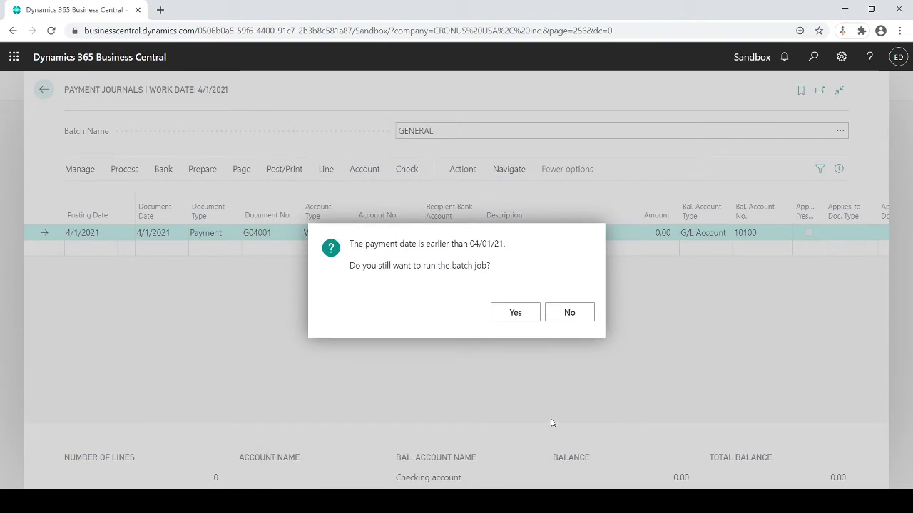
{"action": "left_click", "coordinate": [510, 313]}
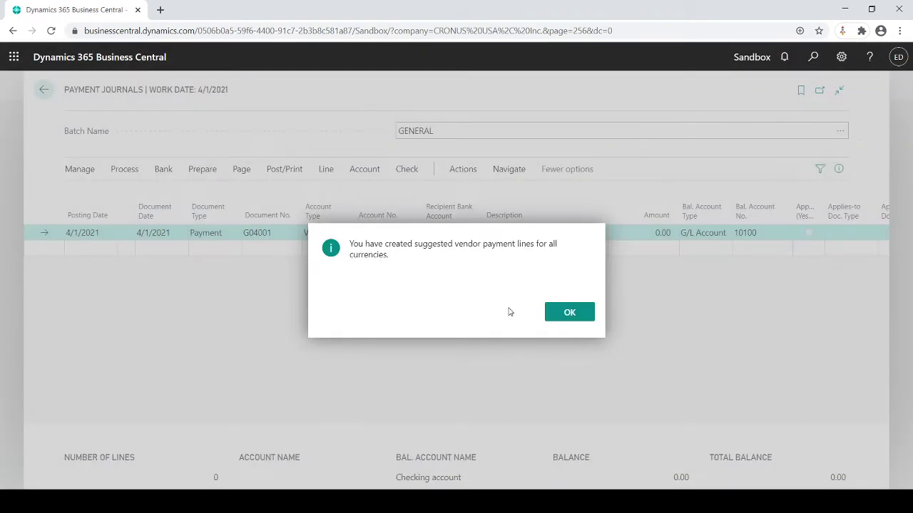
{"action": "left_click", "coordinate": [569, 312]}
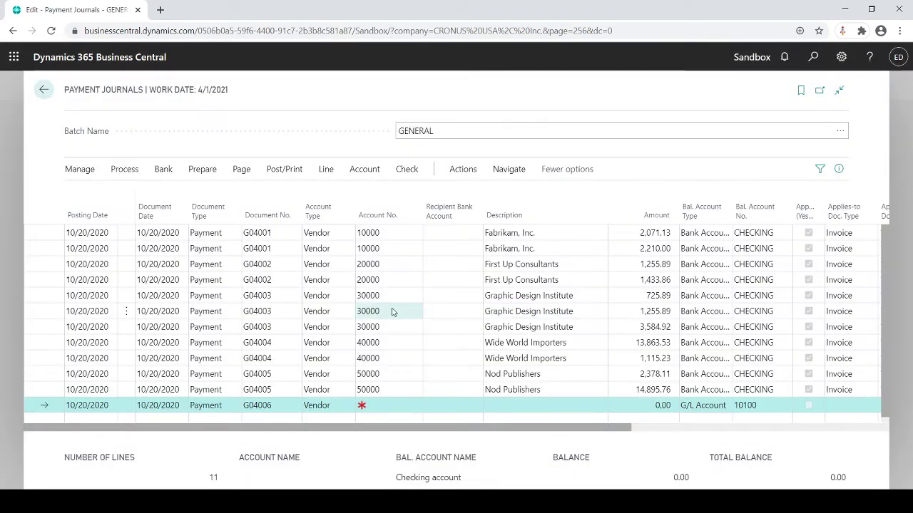
{"action": "left_click", "coordinate": [343, 293]}
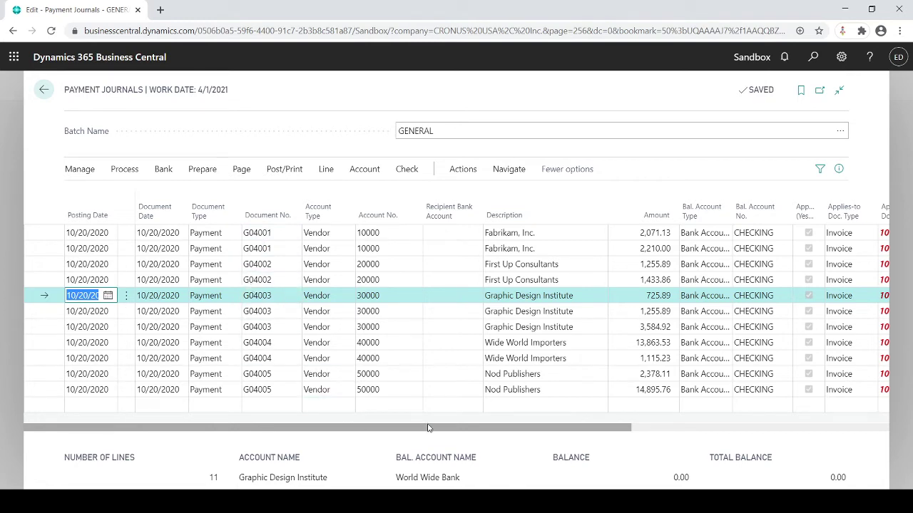
{"action": "left_click_drag", "start_coordinate": [427, 426], "coordinate": [517, 432]}
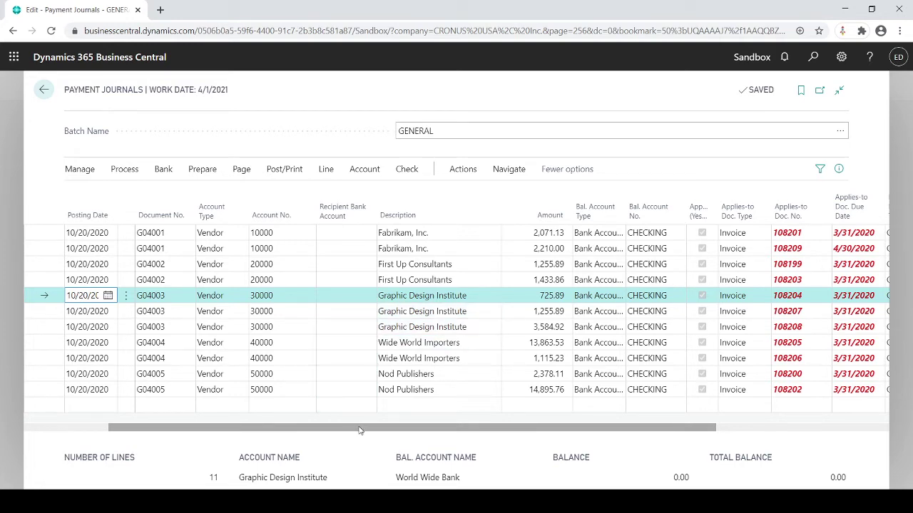
{"action": "left_click_drag", "start_coordinate": [360, 430], "coordinate": [267, 434]}
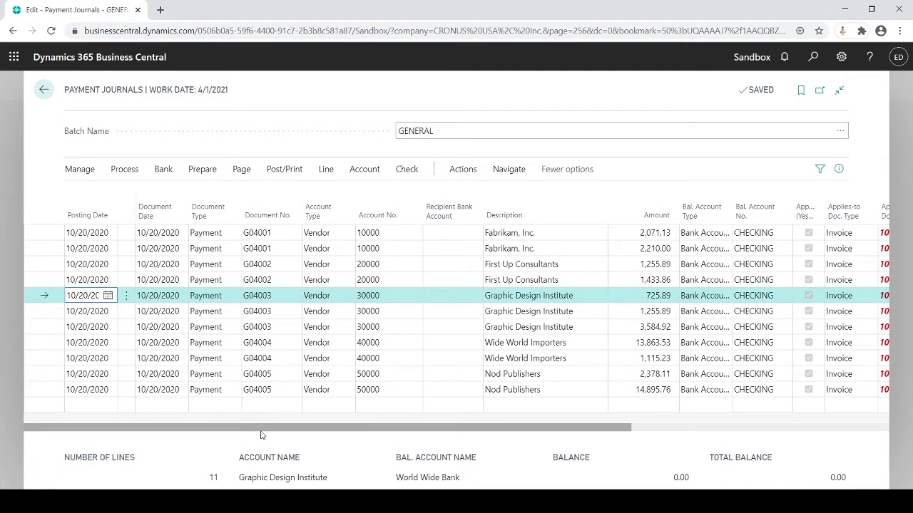
Delete the last Nod Publishers payment line of 14,895.76
{"action": "left_click", "coordinate": [618, 392]}
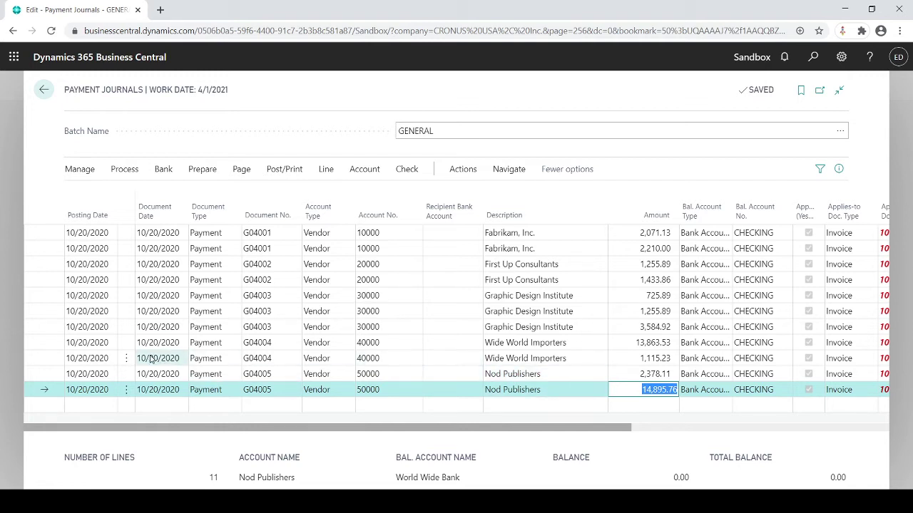
{"action": "left_click", "coordinate": [127, 389]}
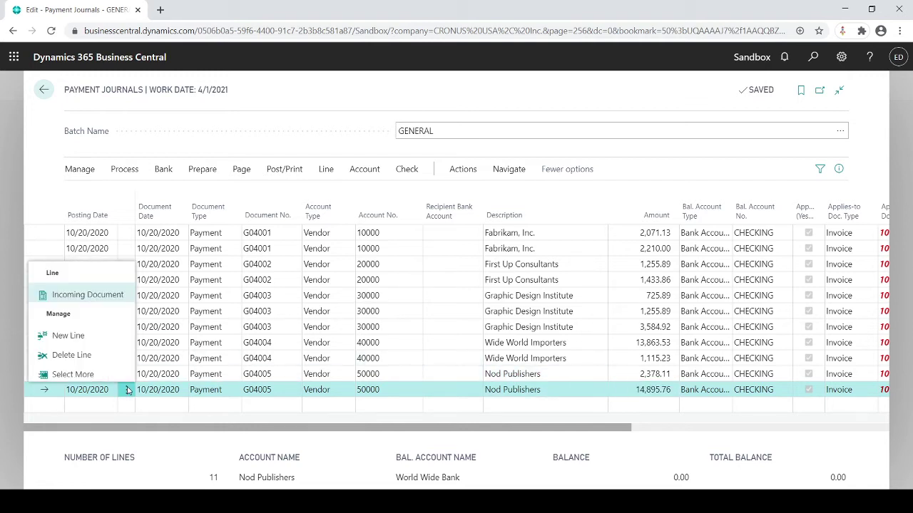
{"action": "left_click", "coordinate": [78, 355]}
{"action": "left_click", "coordinate": [510, 314]}
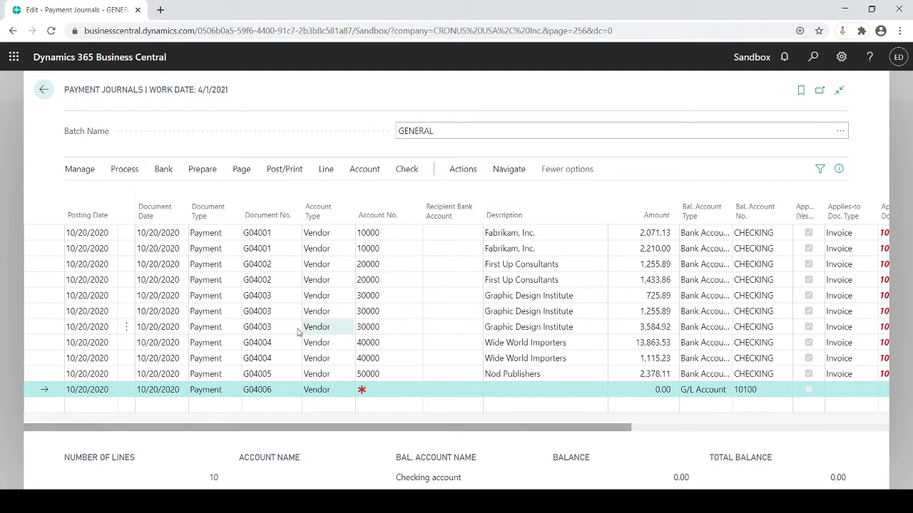
Multi-select six lines, including First Up Consultants and Nod Publishers 2,378.11, and delete them together
{"action": "left_click", "coordinate": [126, 343]}
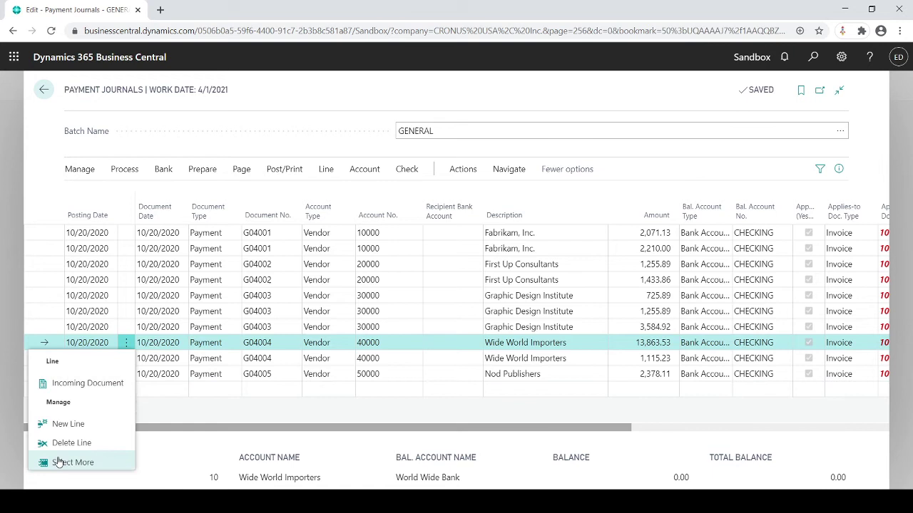
{"action": "left_click", "coordinate": [64, 463]}
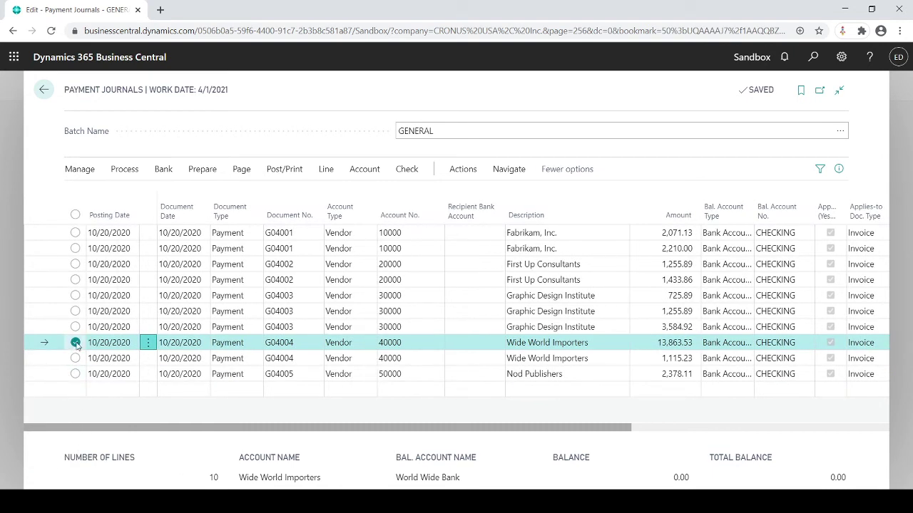
{"action": "left_click", "coordinate": [75, 295]}
{"action": "left_click", "coordinate": [75, 264]}
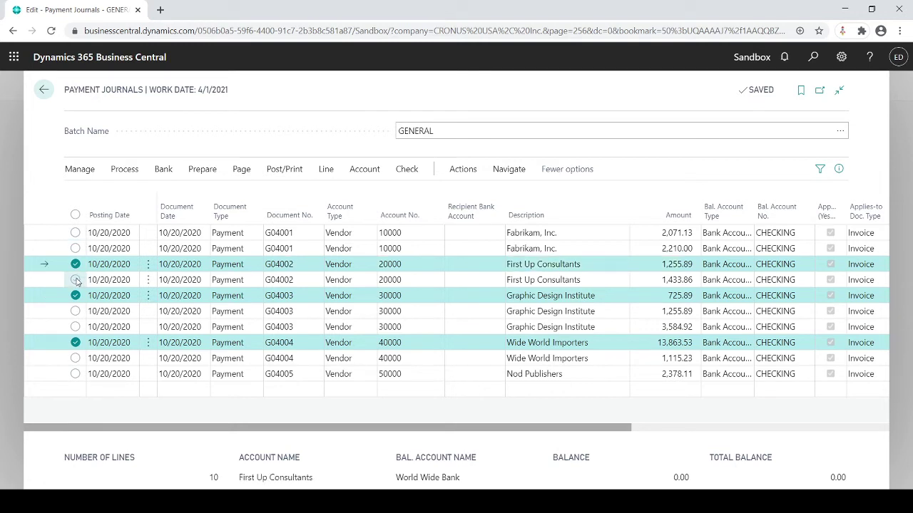
{"action": "left_click", "coordinate": [75, 280]}
{"action": "left_click", "coordinate": [75, 311]}
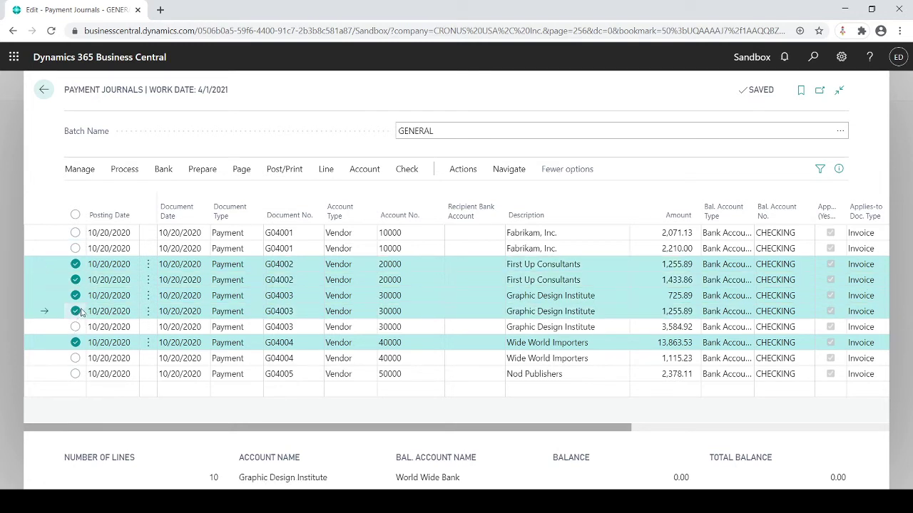
{"action": "left_click", "coordinate": [75, 375]}
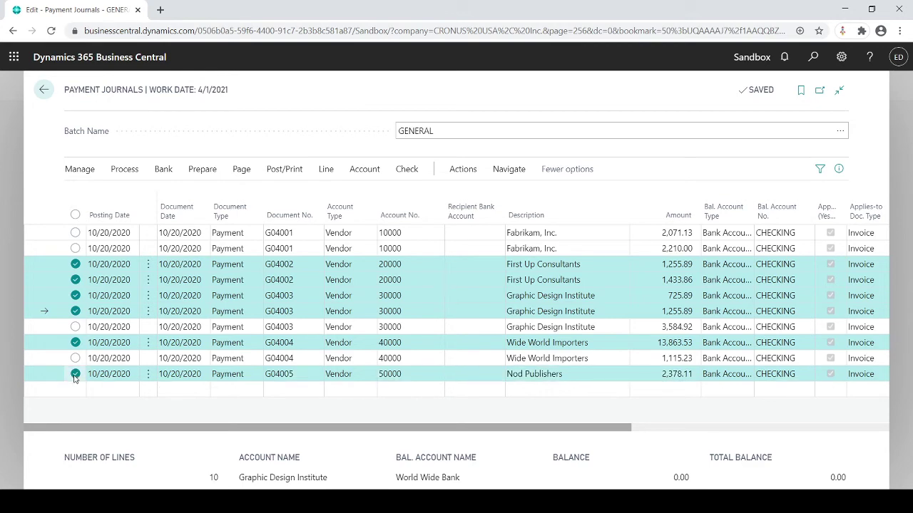
{"action": "left_click", "coordinate": [80, 171]}
{"action": "left_click", "coordinate": [87, 191]}
{"action": "left_click", "coordinate": [514, 304]}
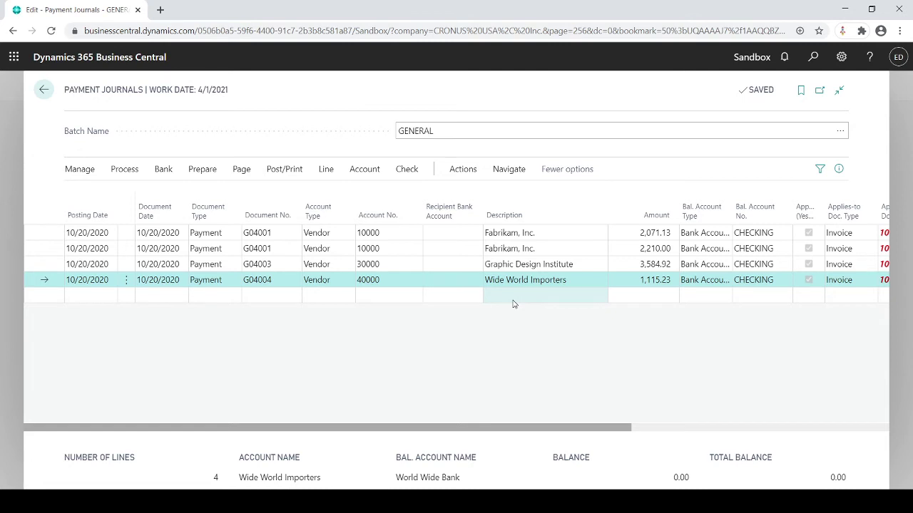
Overwrite the second Fabrikam line's 2,210.00 amount with 1,105.00
{"action": "left_click", "coordinate": [636, 249]}
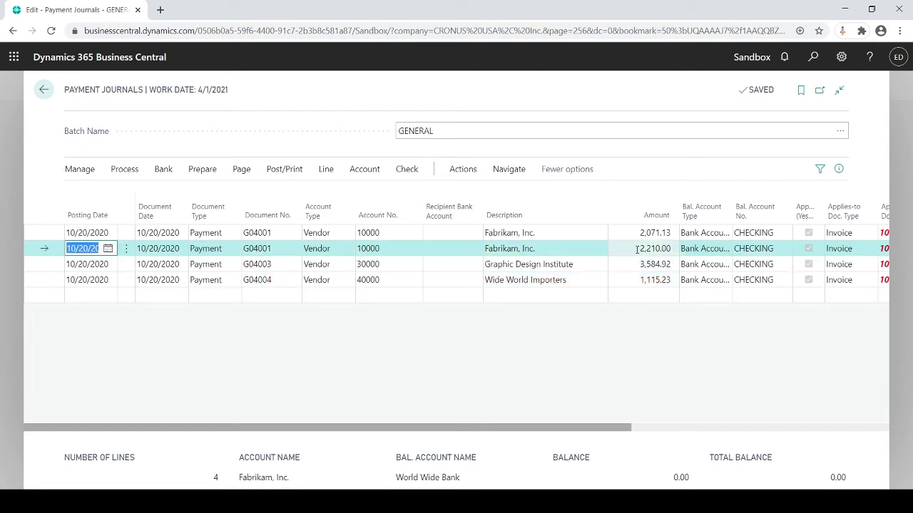
{"action": "left_click", "coordinate": [636, 249]}
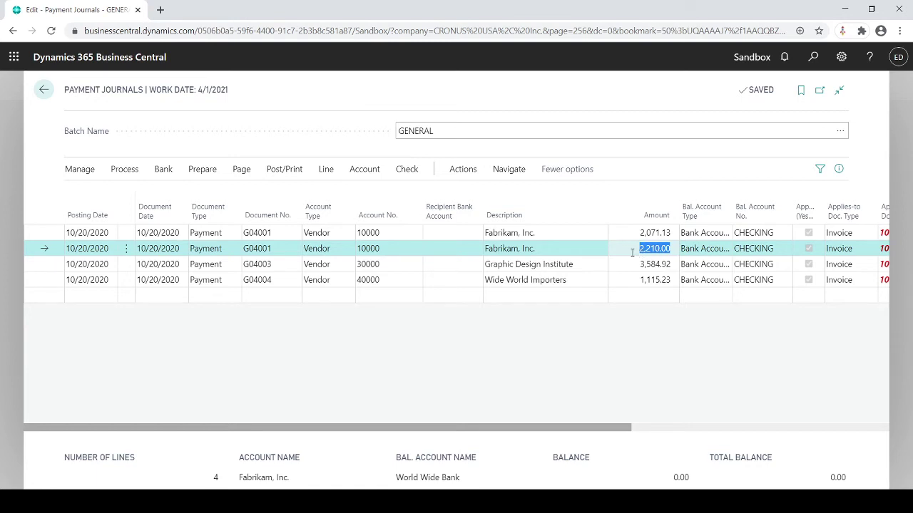
{"action": "left_click", "coordinate": [632, 252]}
{"action": "type", "text": "11050"}
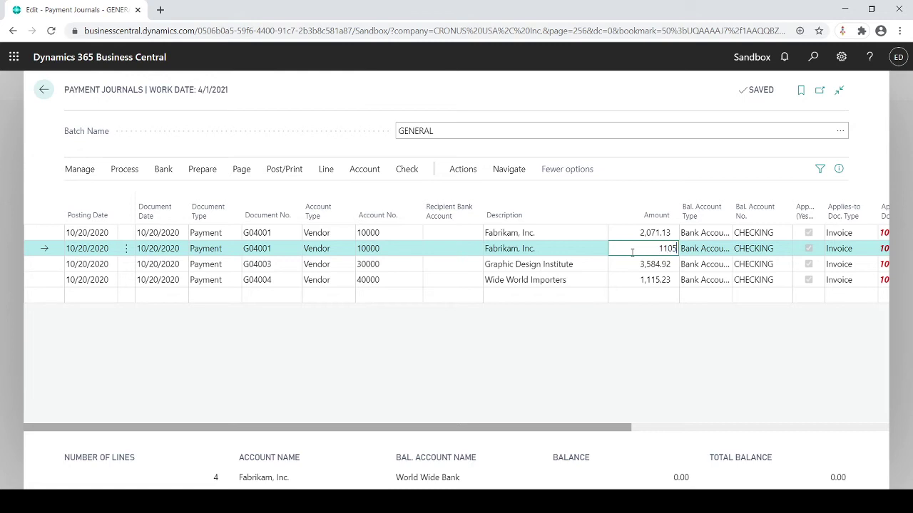
{"action": "key", "text": "Tab"}
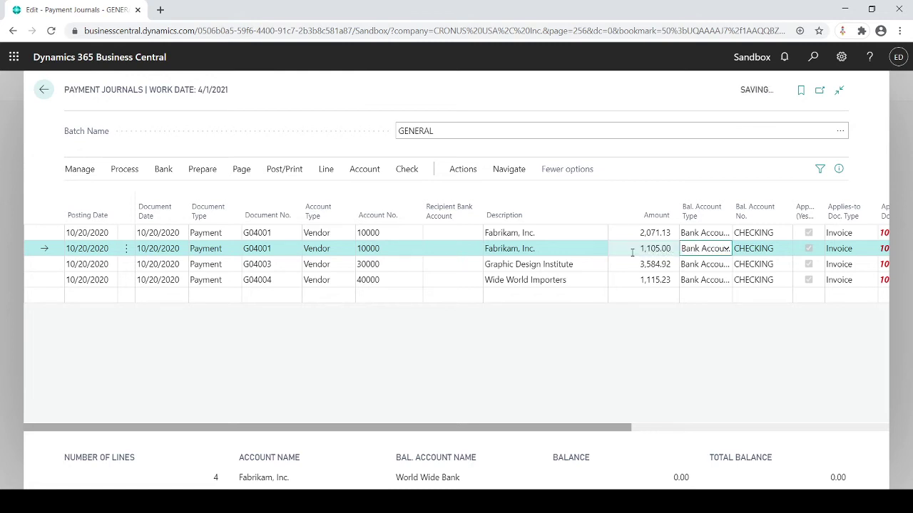
{"action": "left_click", "coordinate": [632, 253]}
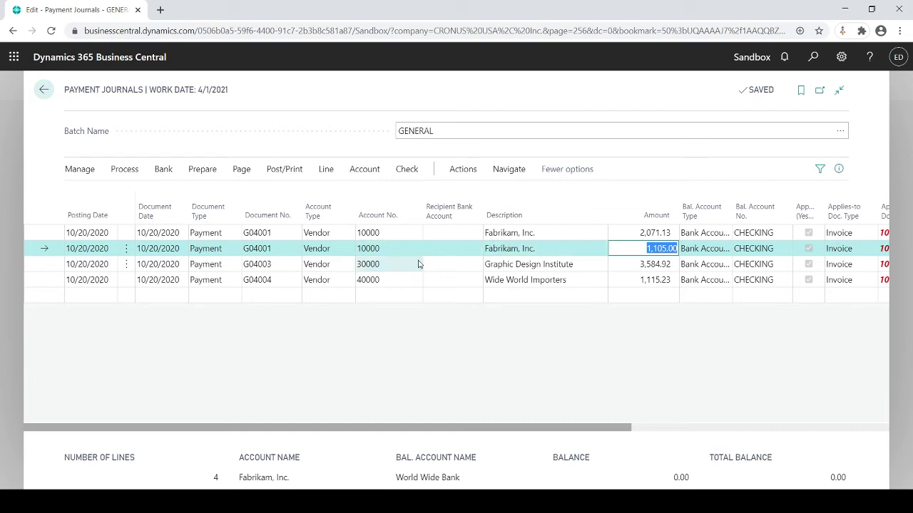
{"action": "left_click", "coordinate": [416, 171]}
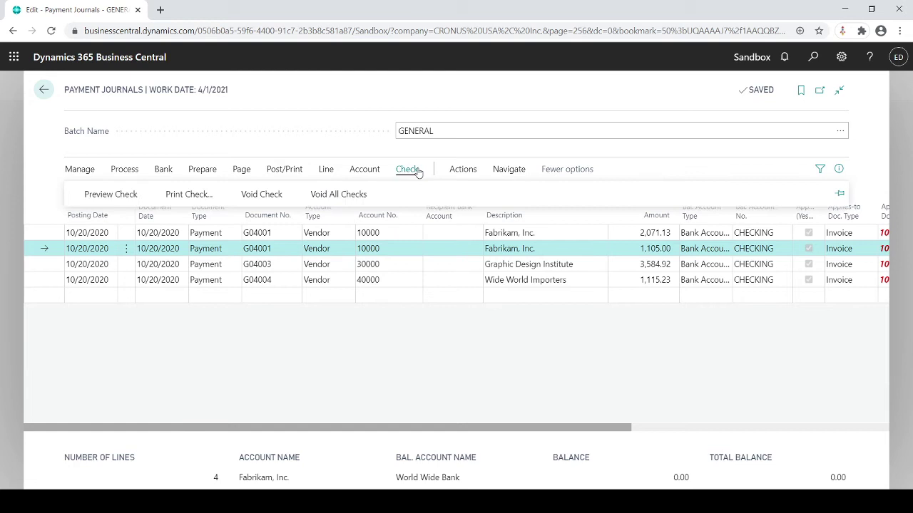
{"action": "left_click", "coordinate": [200, 197]}
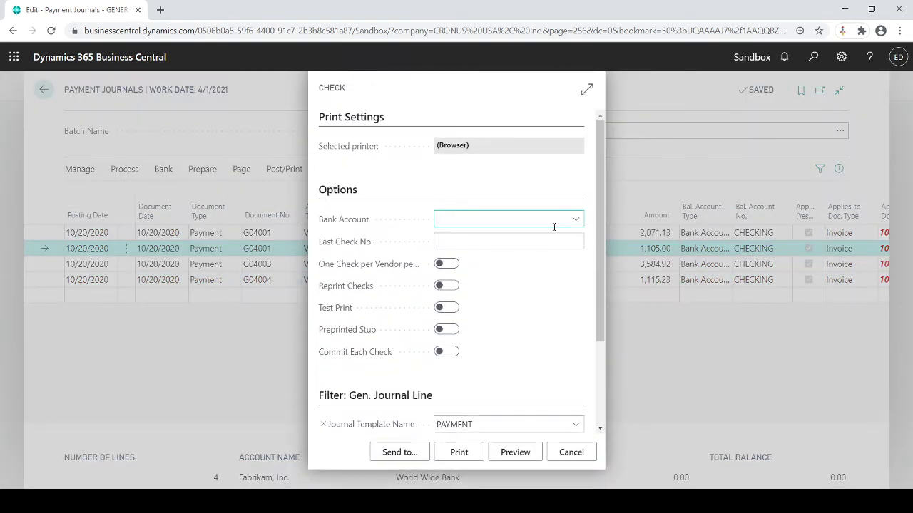
{"action": "left_click", "coordinate": [582, 222]}
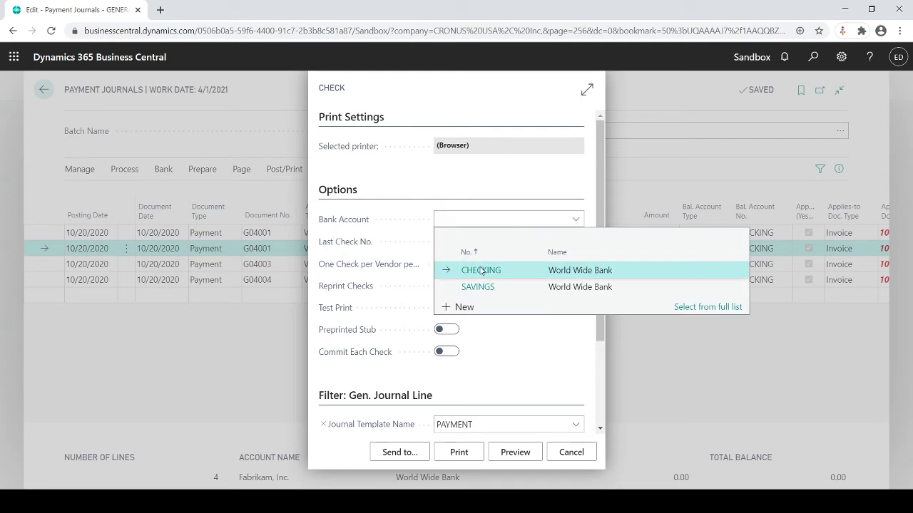
{"action": "left_click", "coordinate": [481, 271]}
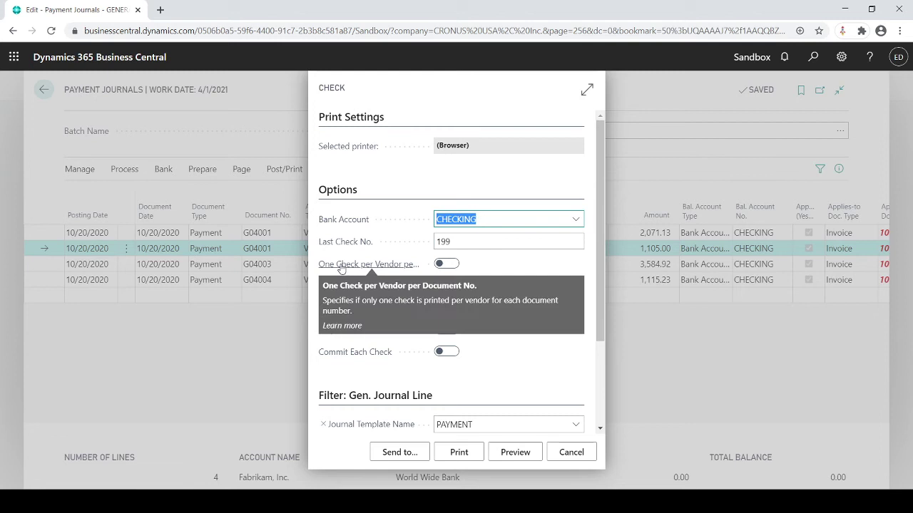
{"action": "mouse_move", "coordinate": [343, 269]}
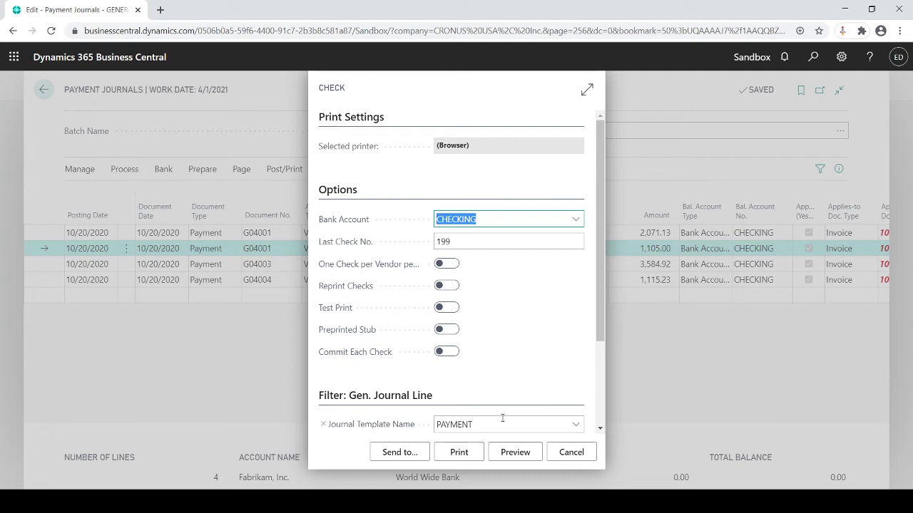
{"action": "left_click", "coordinate": [558, 457]}
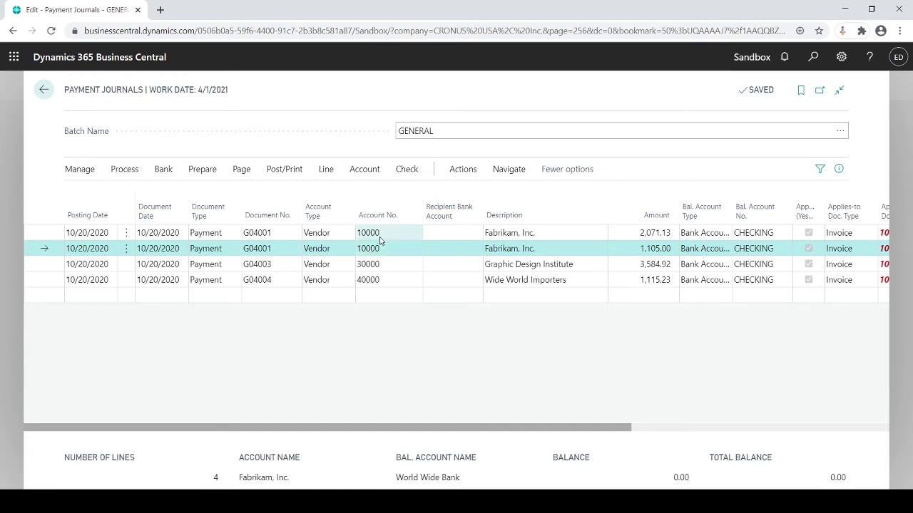
Print checks 200–202 from CHECKING with One Check per Vendor per Document No. enabled
{"action": "left_click", "coordinate": [380, 238]}
{"action": "left_click", "coordinate": [380, 246]}
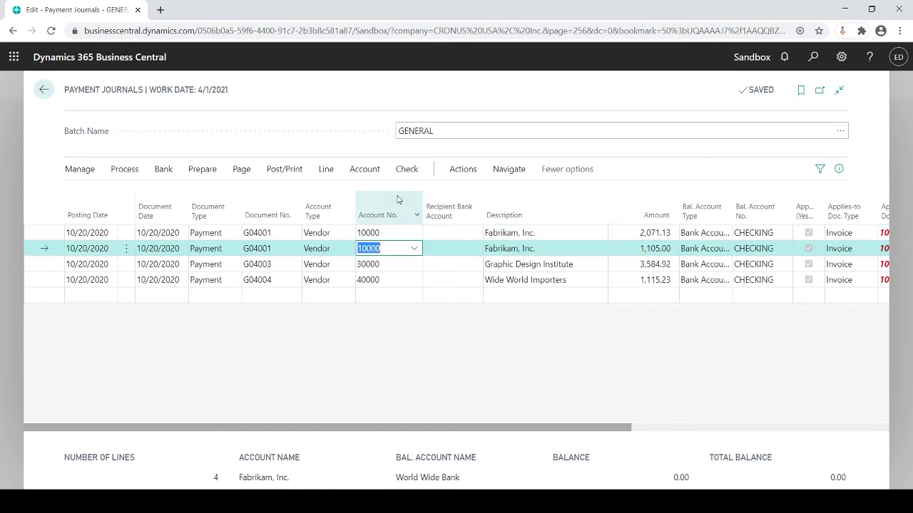
{"action": "left_click", "coordinate": [401, 174]}
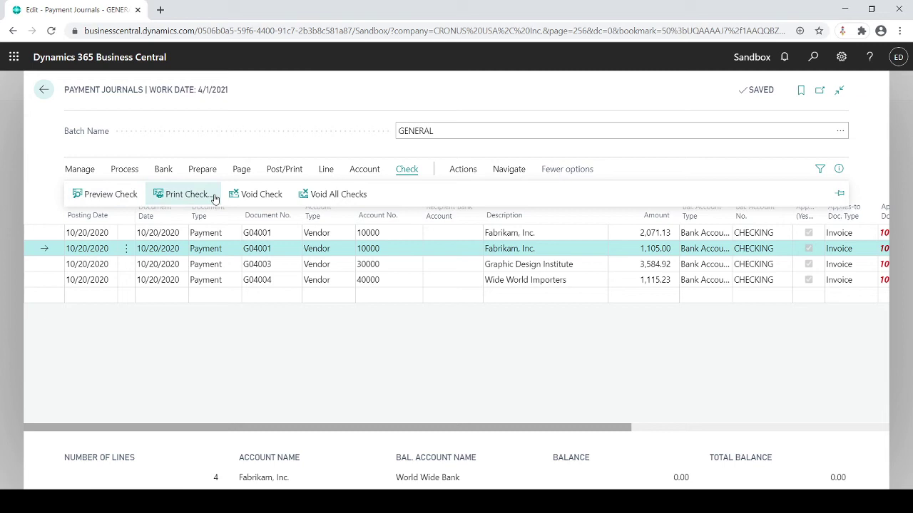
{"action": "left_click", "coordinate": [190, 194]}
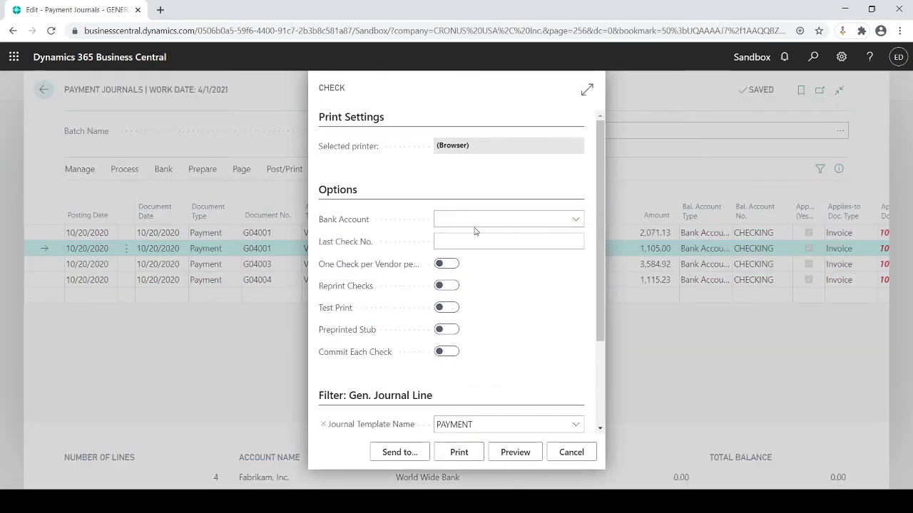
{"action": "left_click", "coordinate": [477, 221]}
{"action": "left_click", "coordinate": [477, 269]}
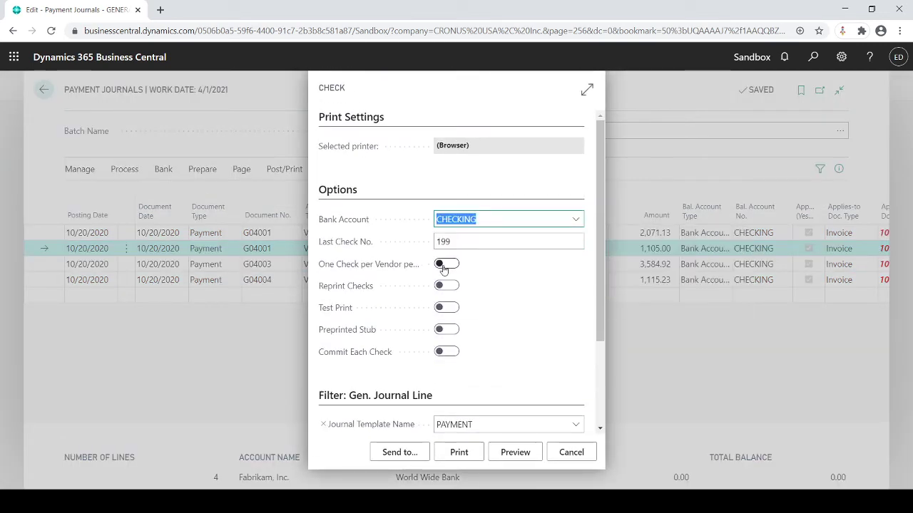
{"action": "left_click", "coordinate": [448, 265]}
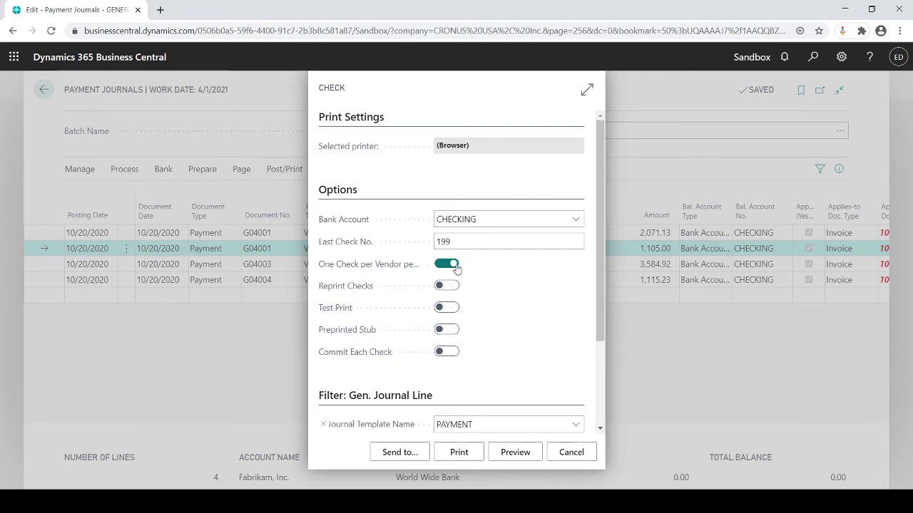
{"action": "left_click", "coordinate": [451, 456]}
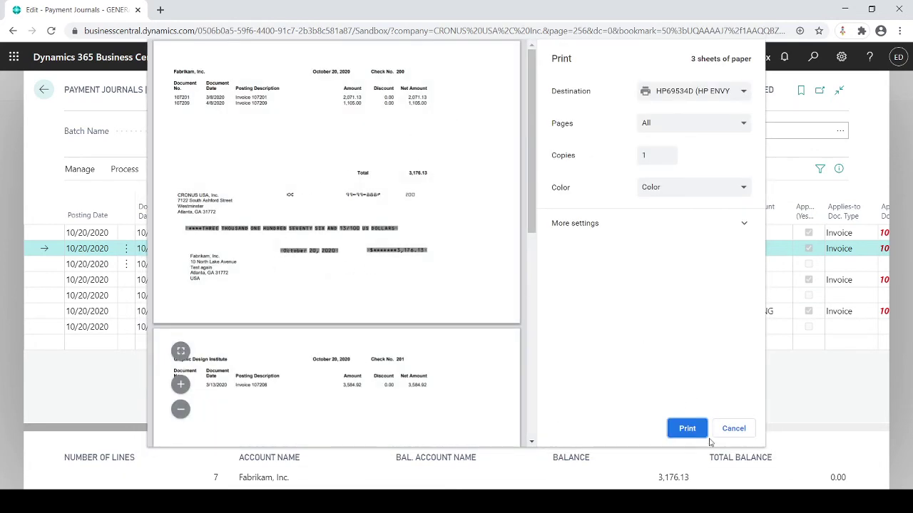
{"action": "left_click", "coordinate": [733, 428]}
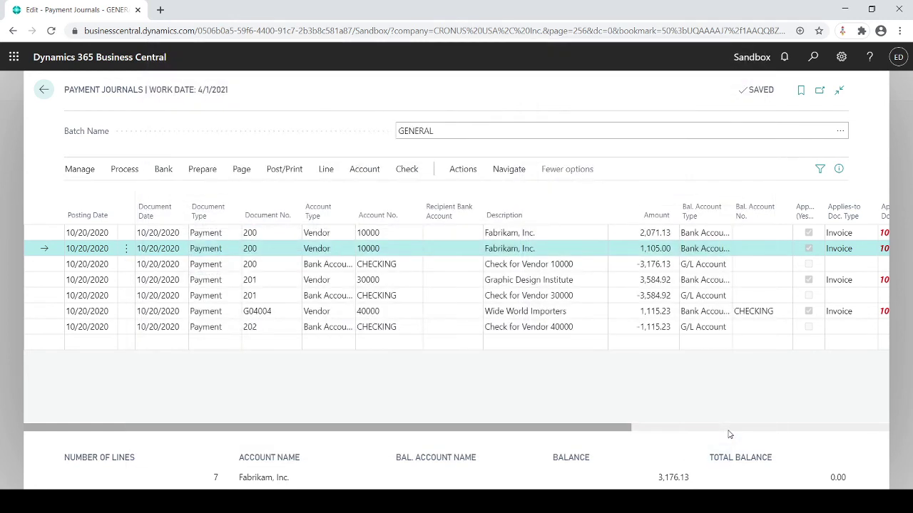
{"action": "left_click", "coordinate": [262, 235]}
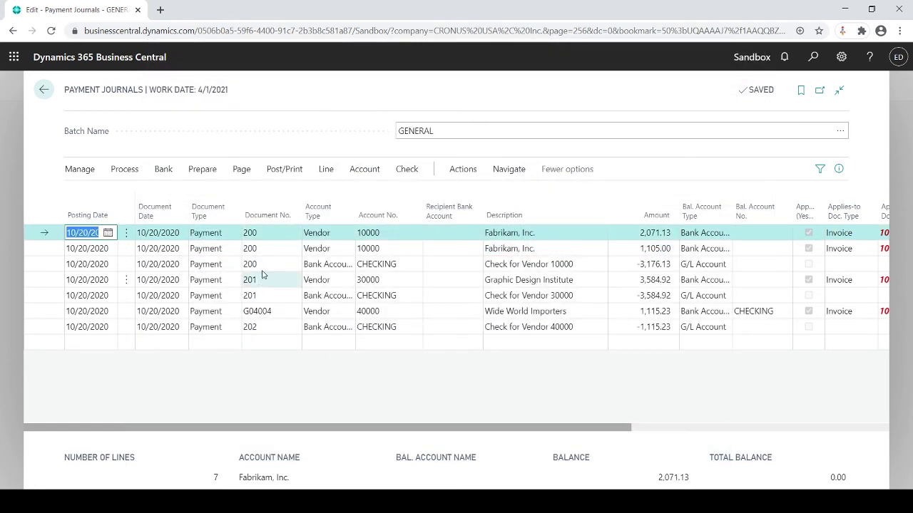
{"action": "left_click", "coordinate": [251, 264], "text": "shift"}
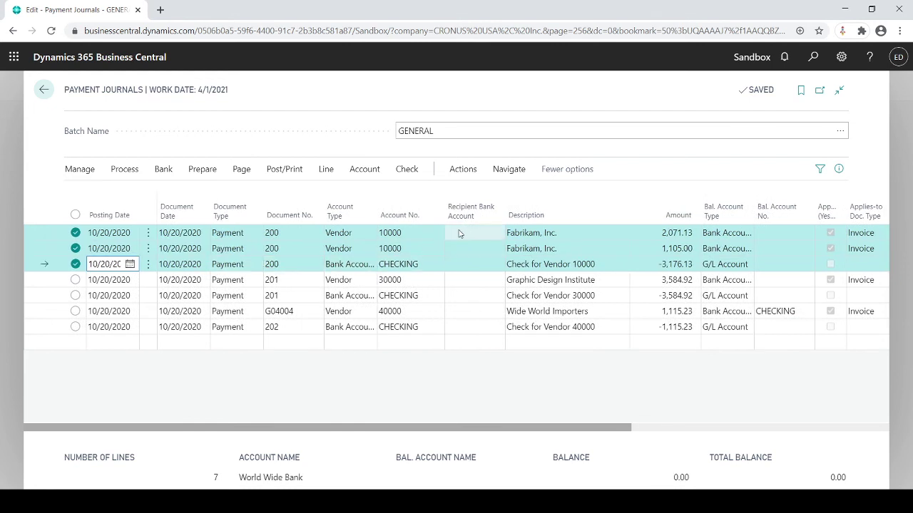
{"action": "left_click", "coordinate": [295, 293]}
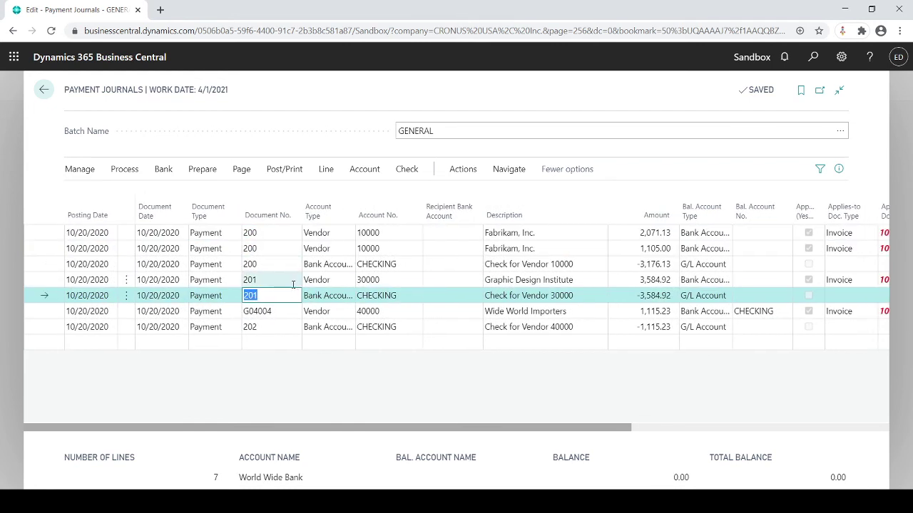
{"action": "left_click", "coordinate": [293, 283], "text": "shift"}
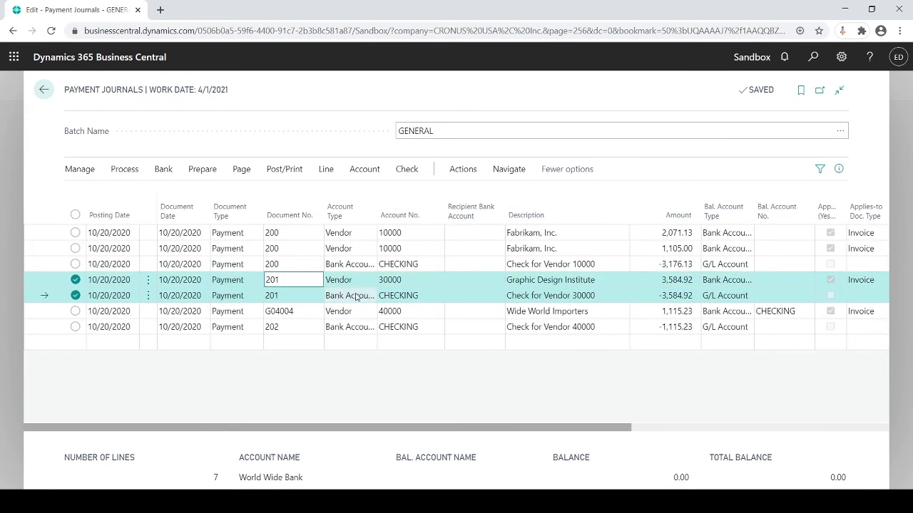
{"action": "left_click", "coordinate": [286, 330], "text": "shift"}
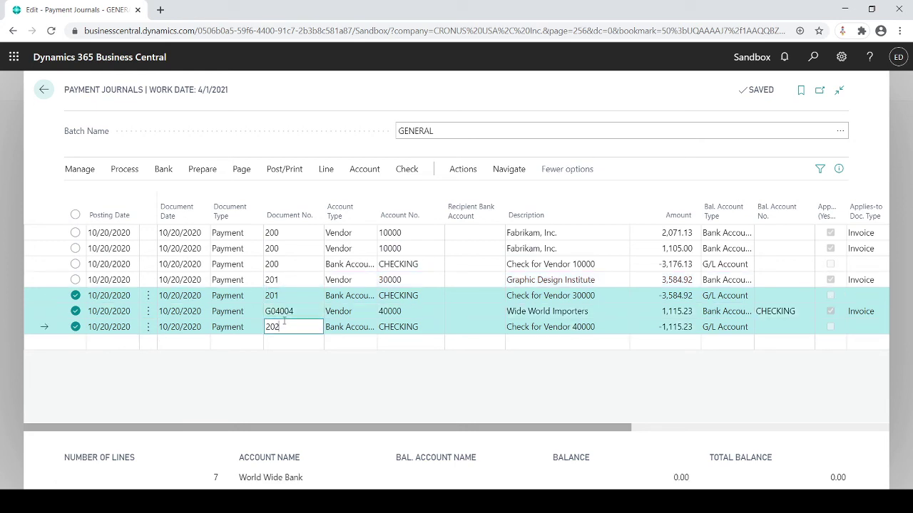
{"action": "left_click", "coordinate": [337, 295]}
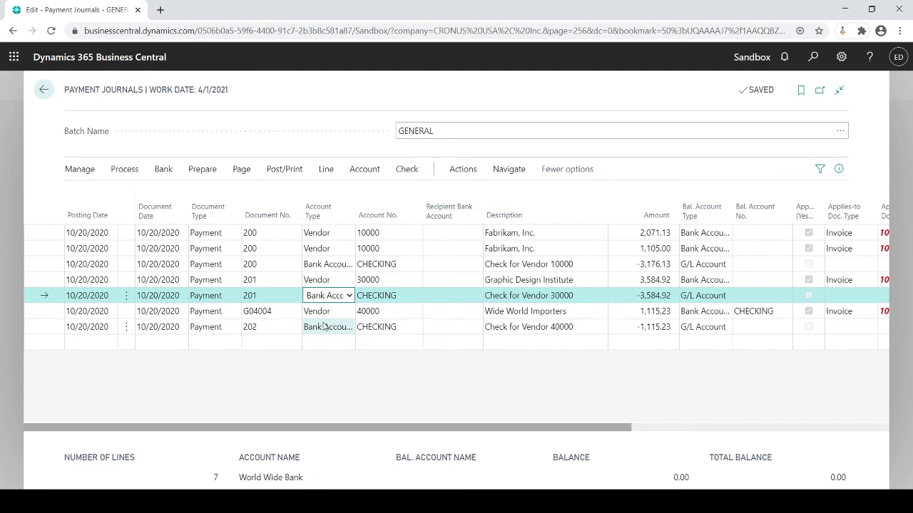
Void check 202 on the Check for Vendor 40000 line, confirming the void
{"action": "left_click", "coordinate": [311, 313]}
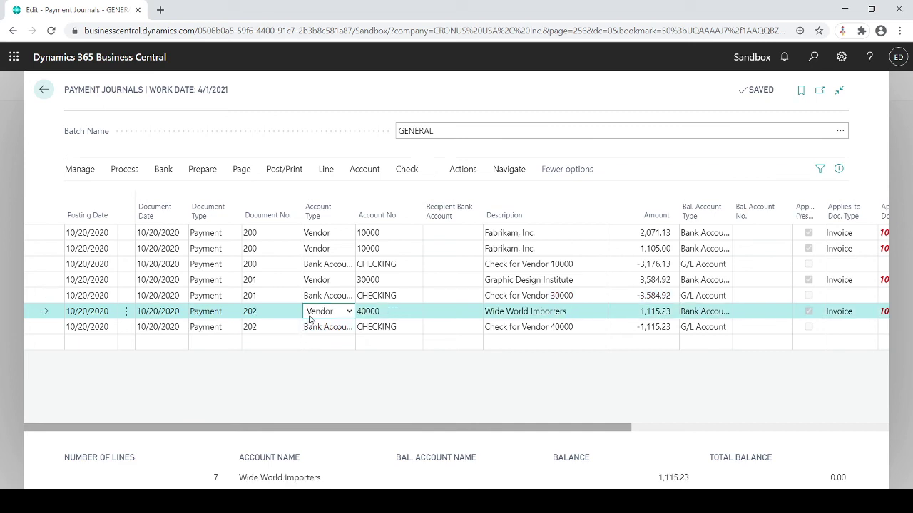
{"action": "left_click", "coordinate": [312, 327]}
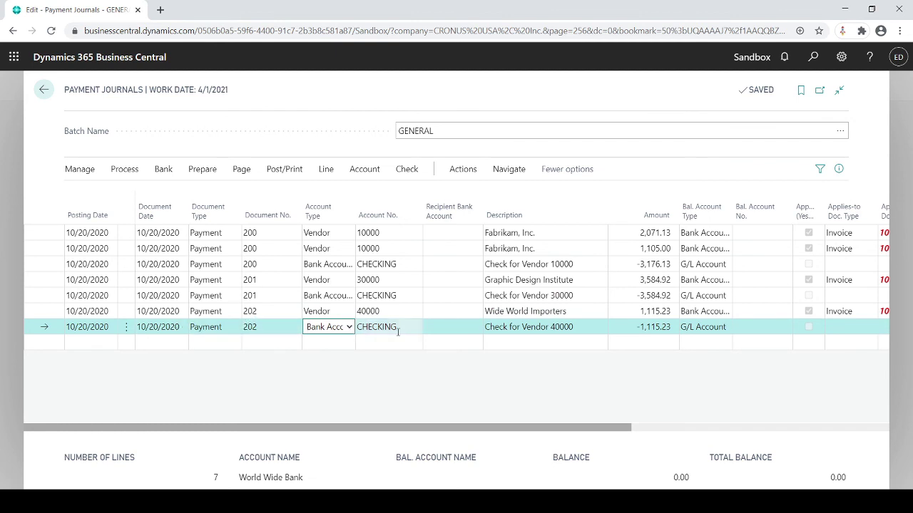
{"action": "left_click", "coordinate": [326, 313]}
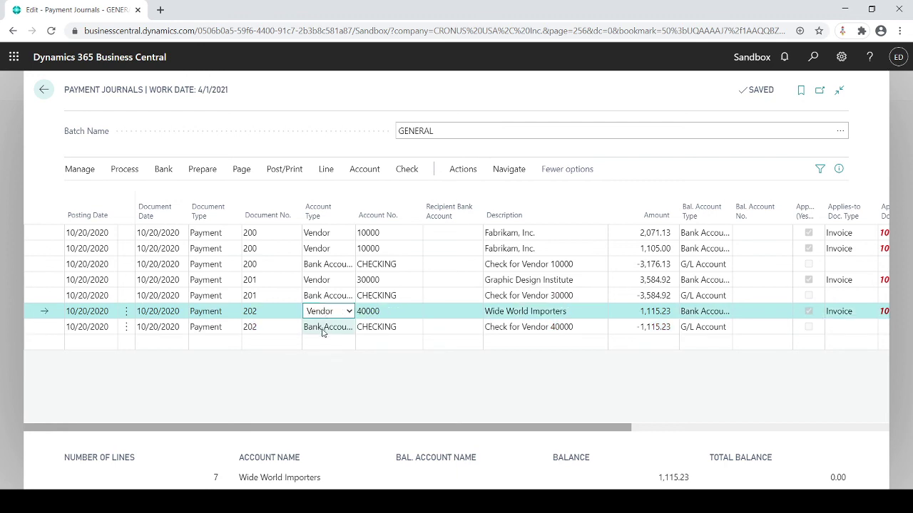
{"action": "left_click", "coordinate": [324, 328]}
{"action": "left_click", "coordinate": [411, 167]}
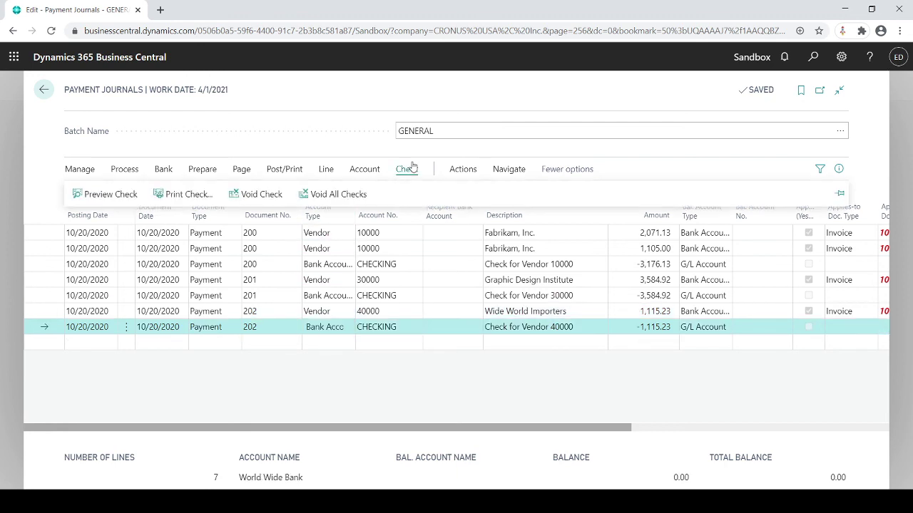
{"action": "left_click", "coordinate": [264, 193]}
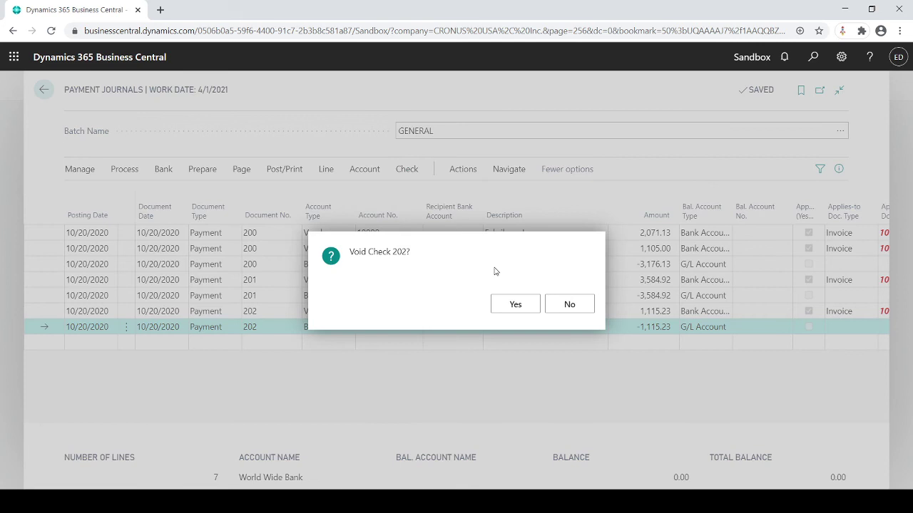
{"action": "left_click", "coordinate": [514, 304]}
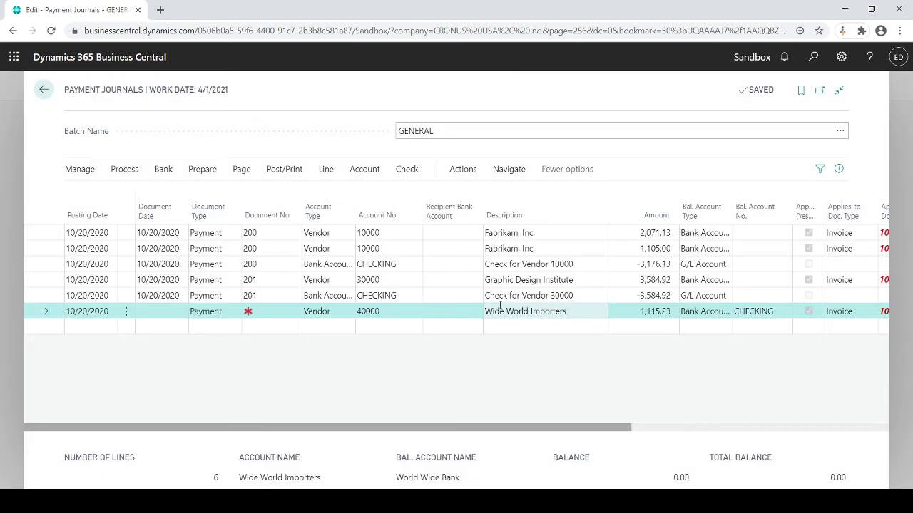
Delete the unnumbered Wide World Importers payment line, leaving the five check 200 and 201 lines
{"action": "left_click", "coordinate": [275, 298]}
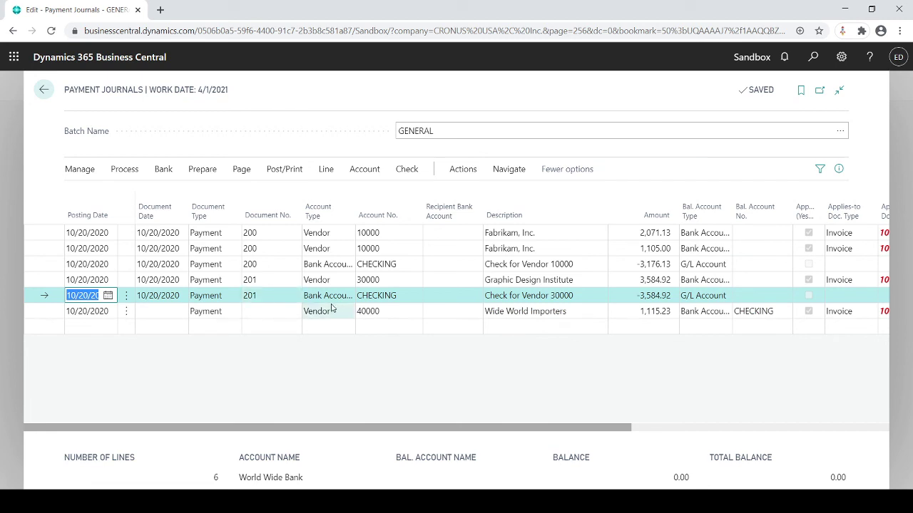
{"action": "left_click", "coordinate": [284, 311]}
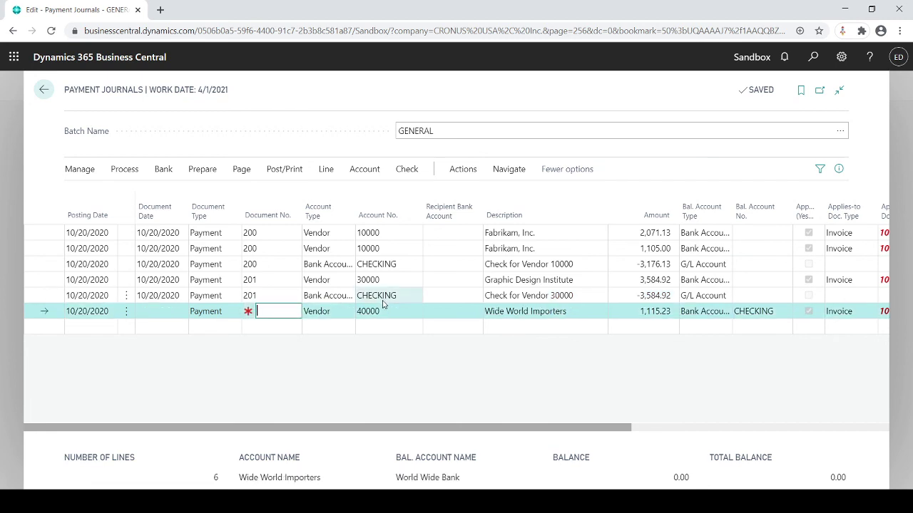
{"action": "left_click", "coordinate": [133, 314]}
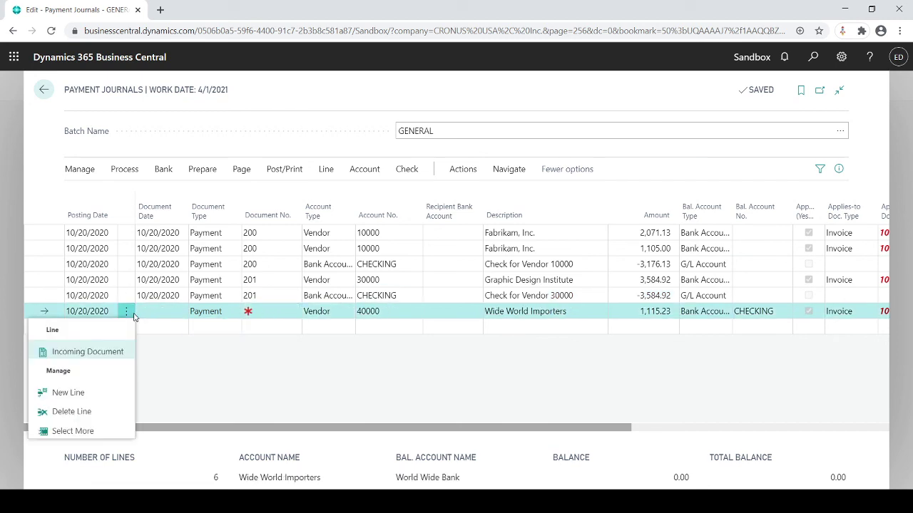
{"action": "left_click", "coordinate": [71, 412]}
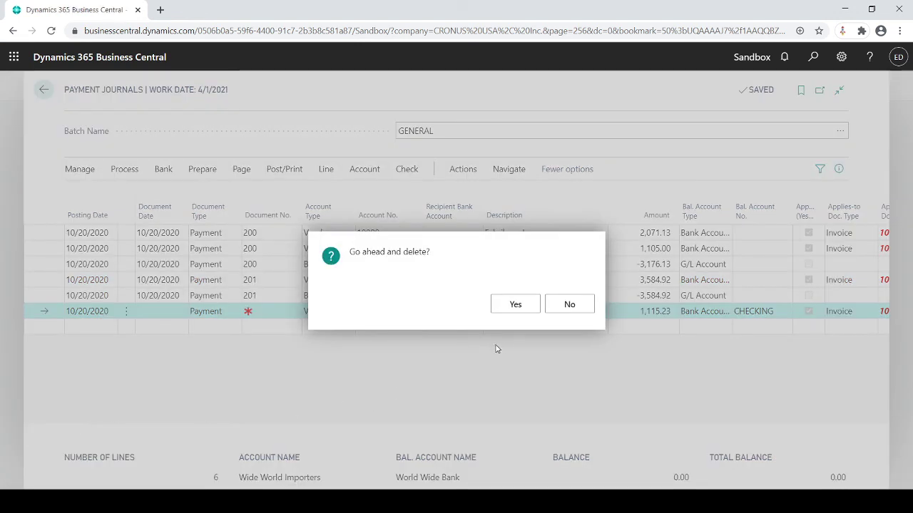
{"action": "left_click", "coordinate": [517, 307]}
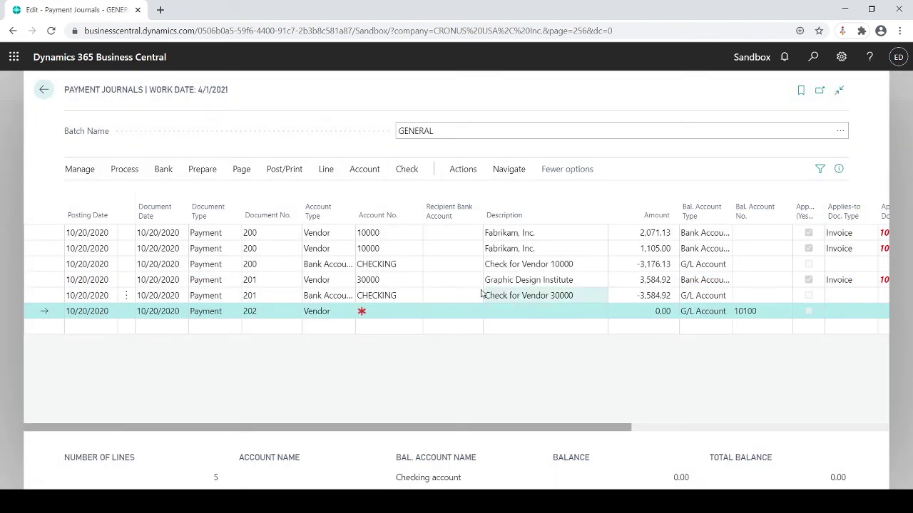
{"action": "left_click", "coordinate": [433, 281]}
{"action": "left_click", "coordinate": [400, 285]}
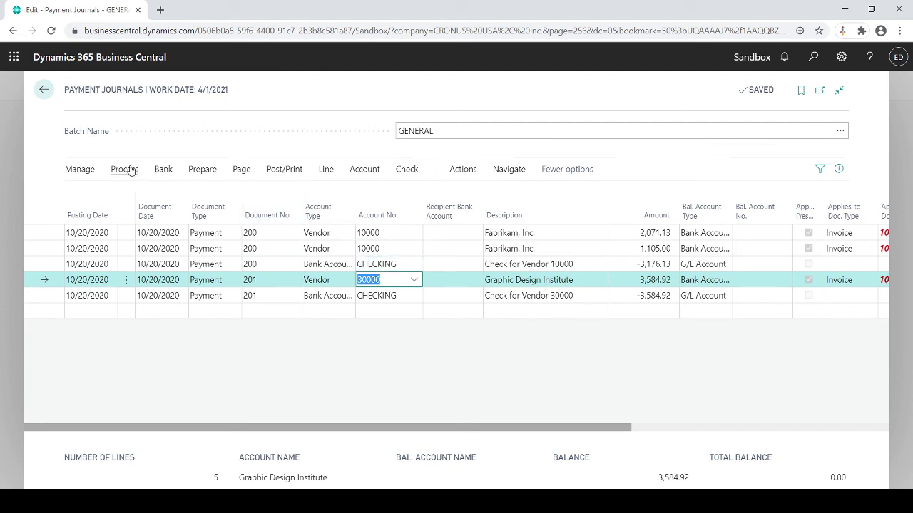
Post the check 200 and 201 journal lines and acknowledge the success message
{"action": "left_click", "coordinate": [284, 169]}
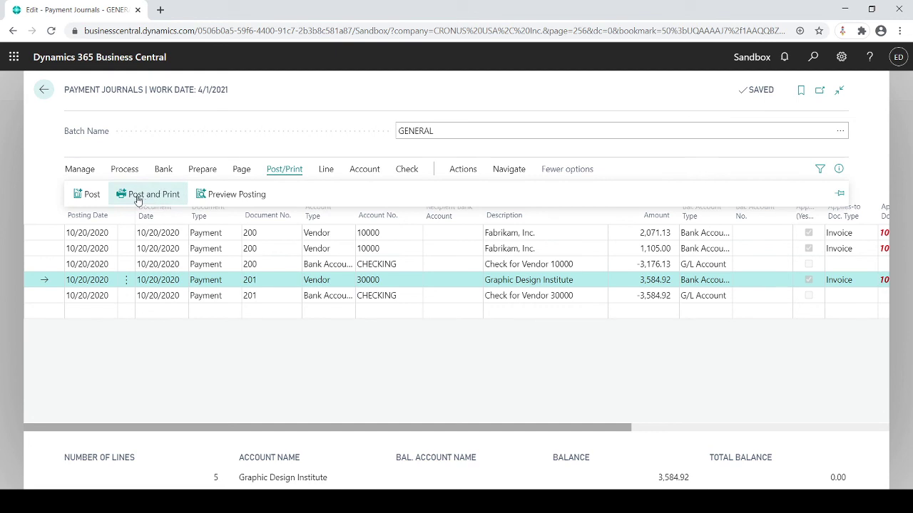
{"action": "left_click", "coordinate": [91, 198]}
{"action": "left_click", "coordinate": [506, 307]}
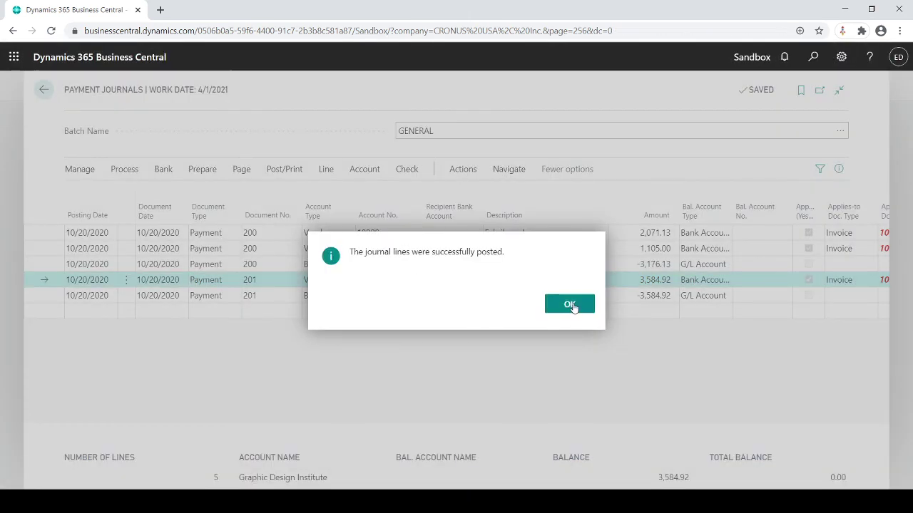
{"action": "left_click", "coordinate": [571, 305]}
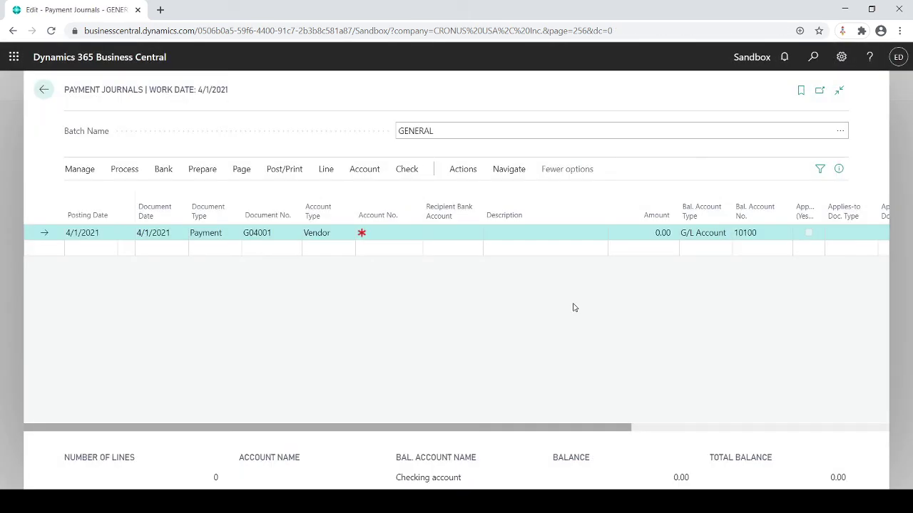